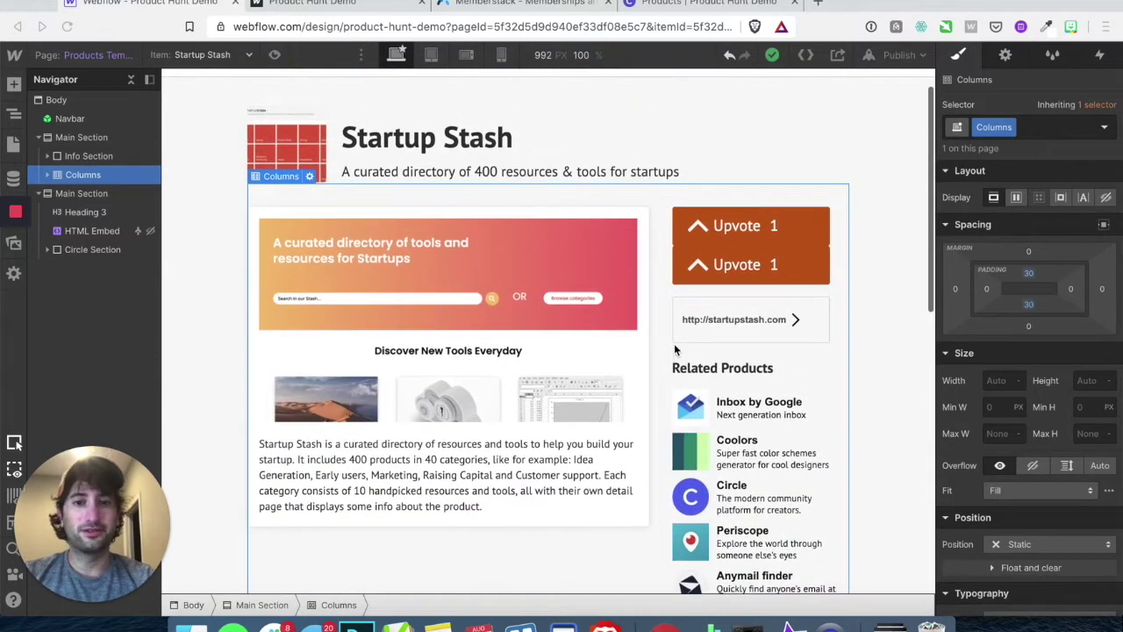
- Scroll up and down through the currently open page to look it over
scroll(673, 347, "down", 5)
scroll(673, 347, "down", 3)
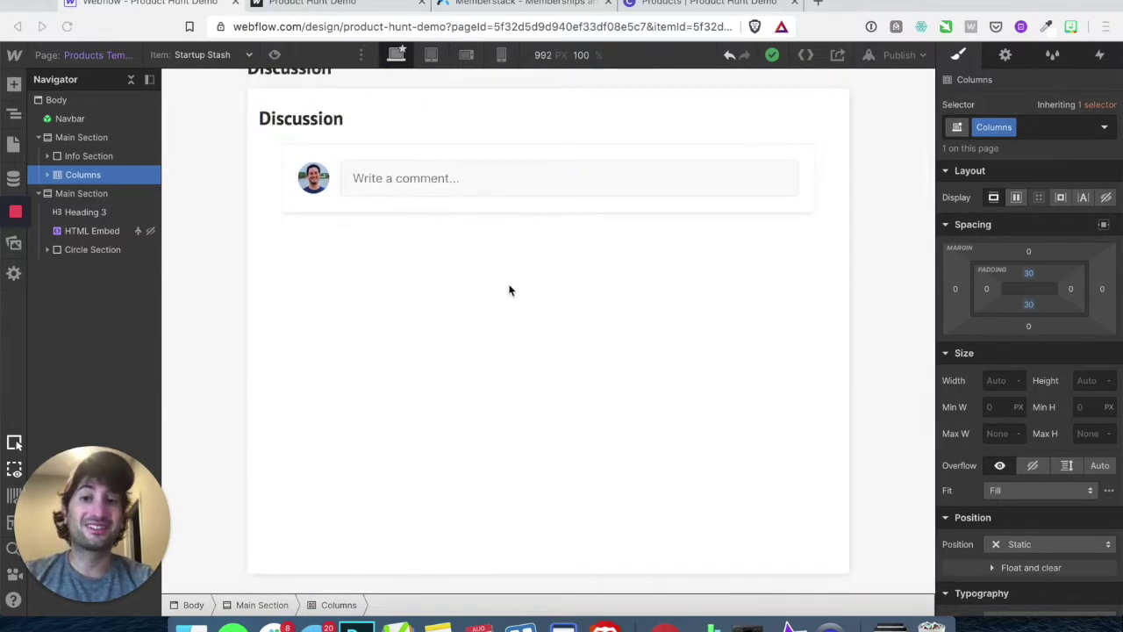
scroll(509, 291, "up", 2)
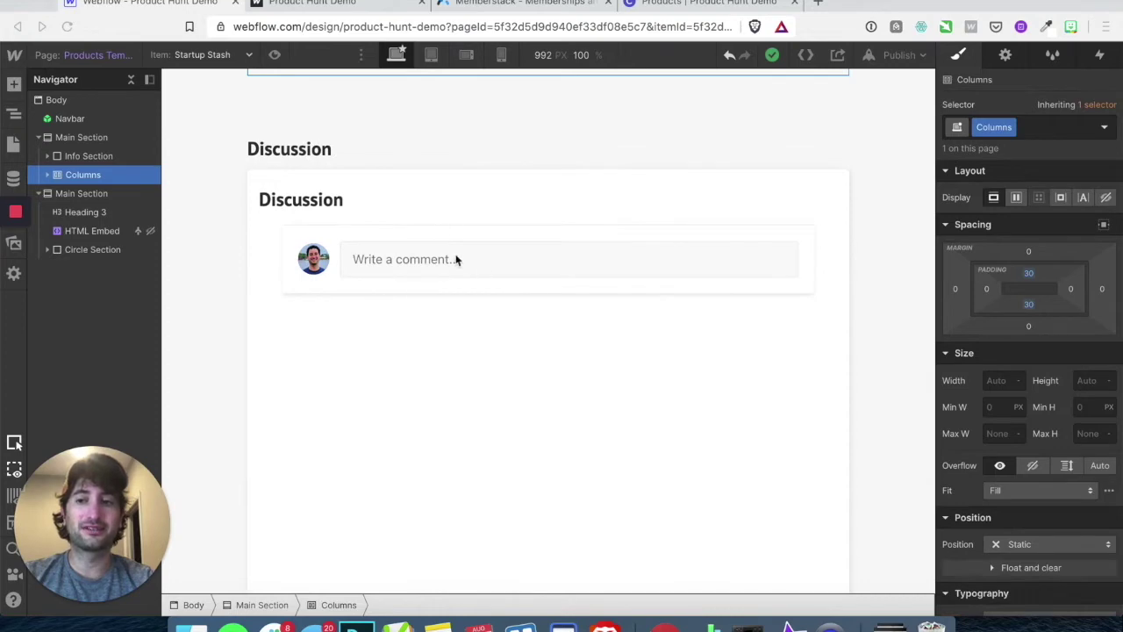
scroll(442, 227, "up", 10)
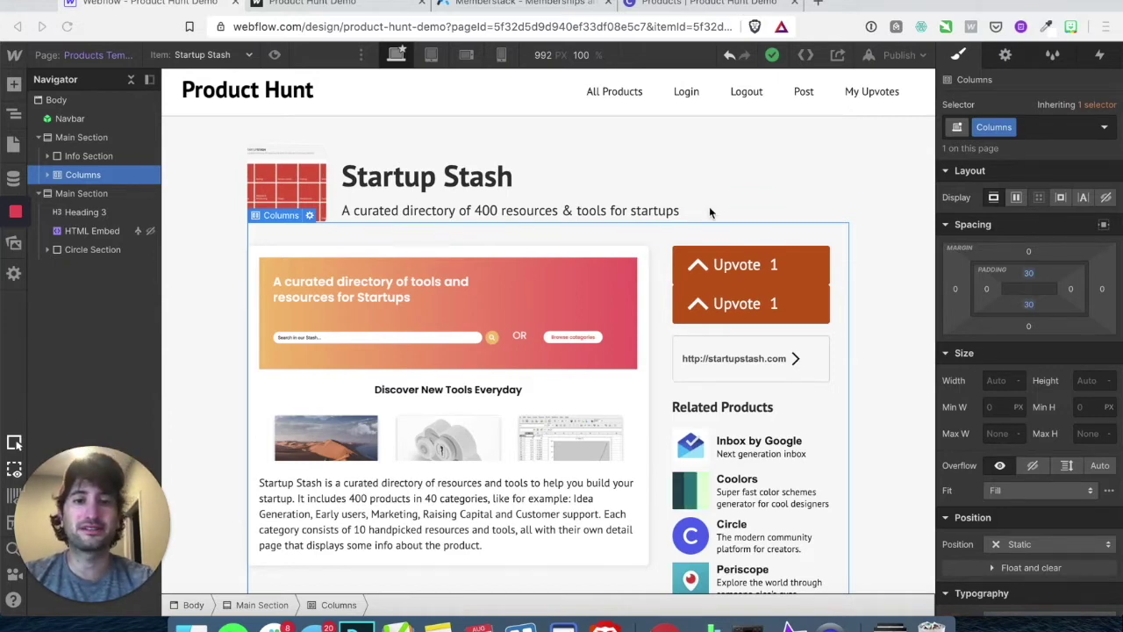
scroll(709, 206, "down", 1)
scroll(709, 206, "up", 1)
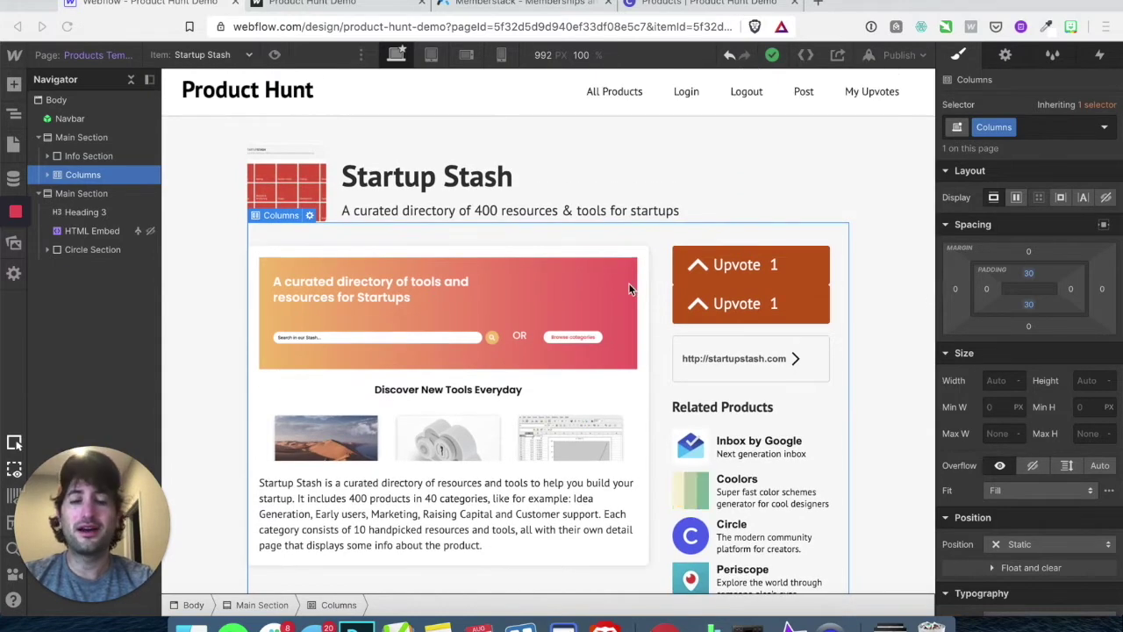
scroll(629, 282, "down", 15)
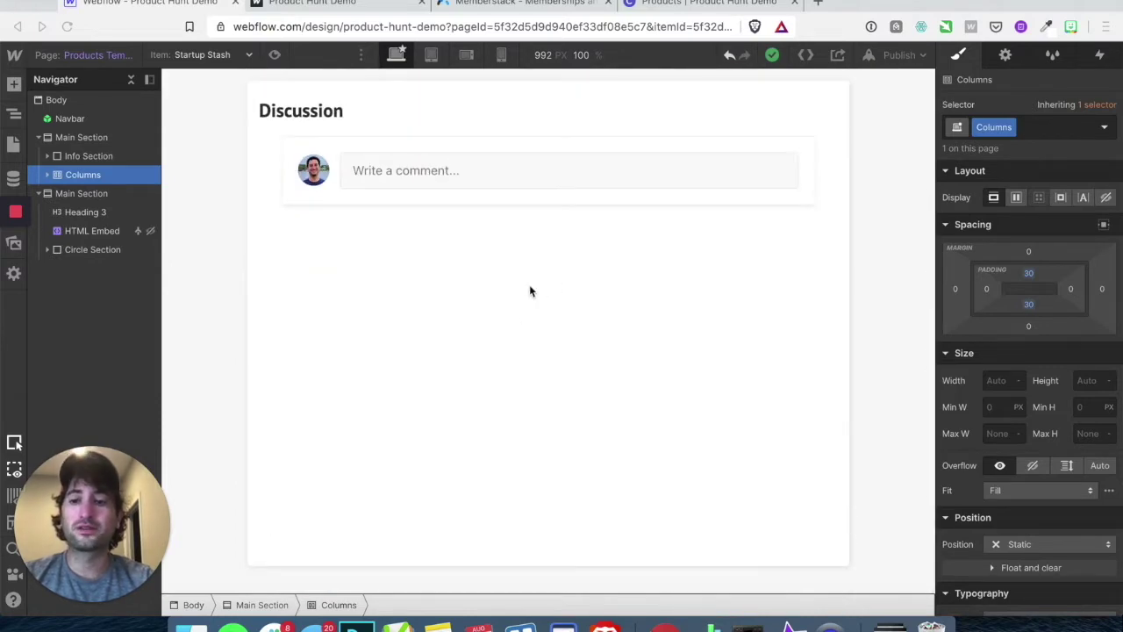
scroll(526, 264, "up", 15)
scroll(772, 246, "up", 2)
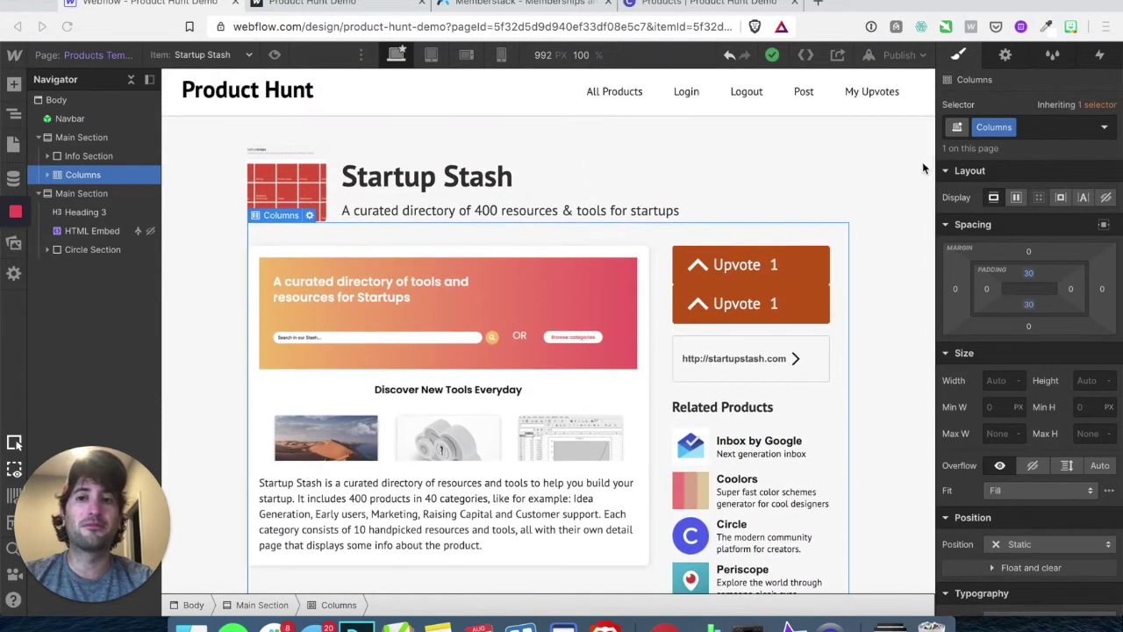
scroll(586, 253, "down", 15)
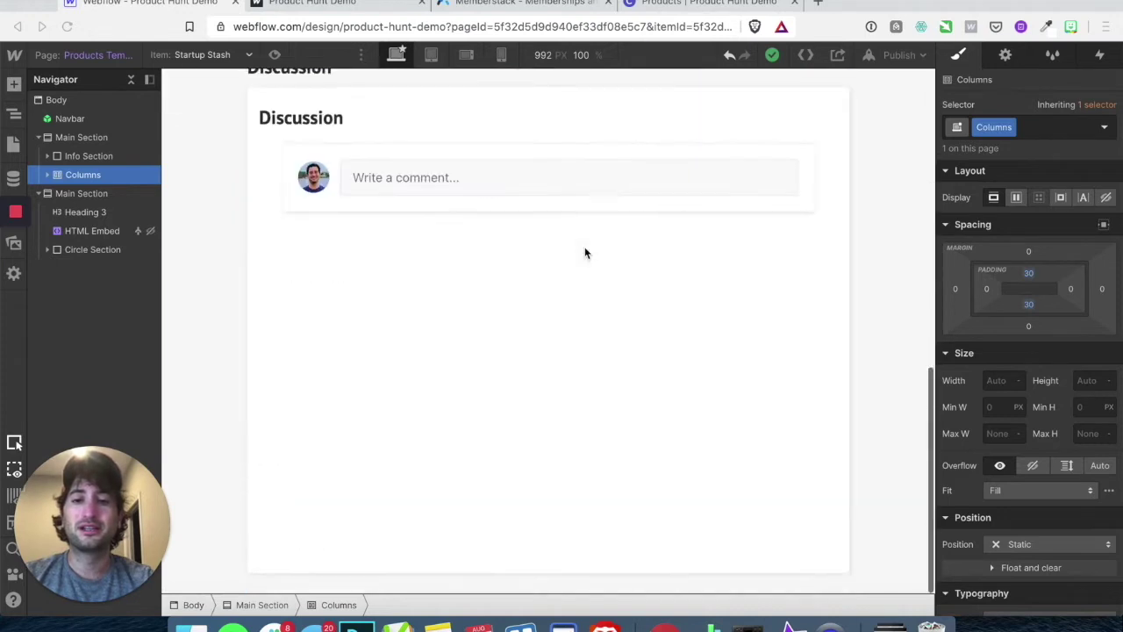
scroll(585, 252, "up", 15)
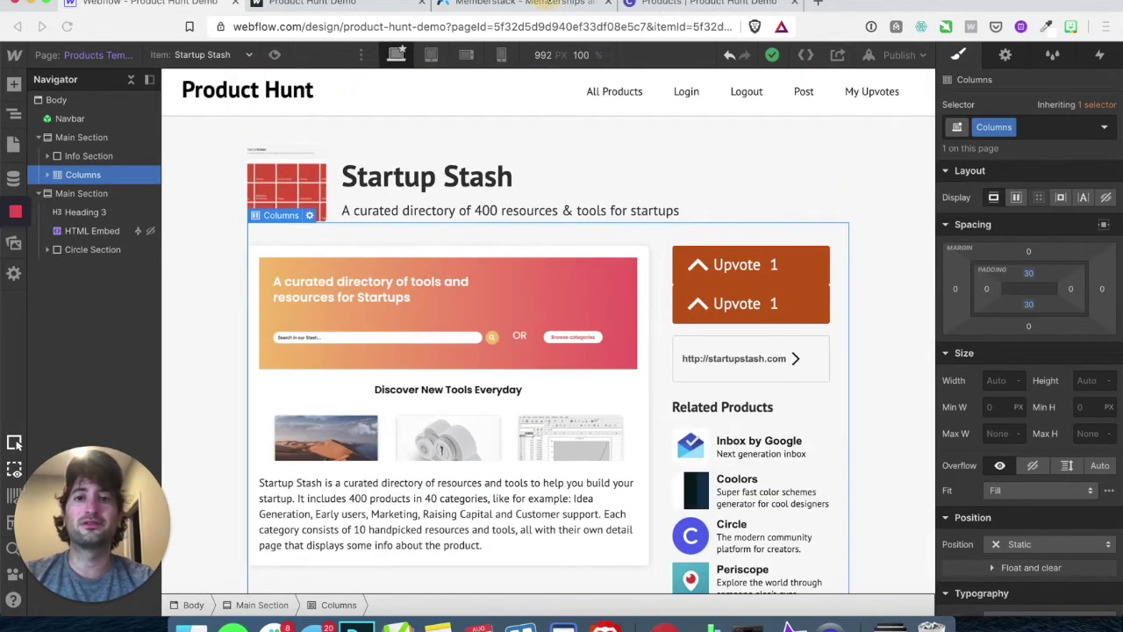
- Log in to Memberstack and open the Product Hunt Final website from My Websites
left_click(539, 4)
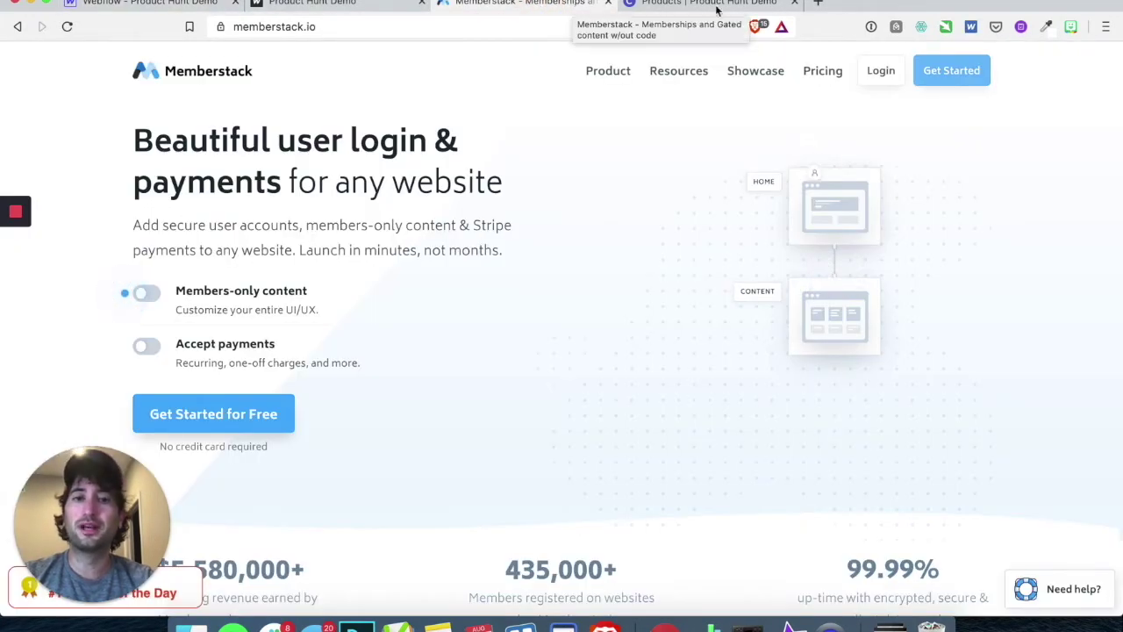
left_click(881, 70)
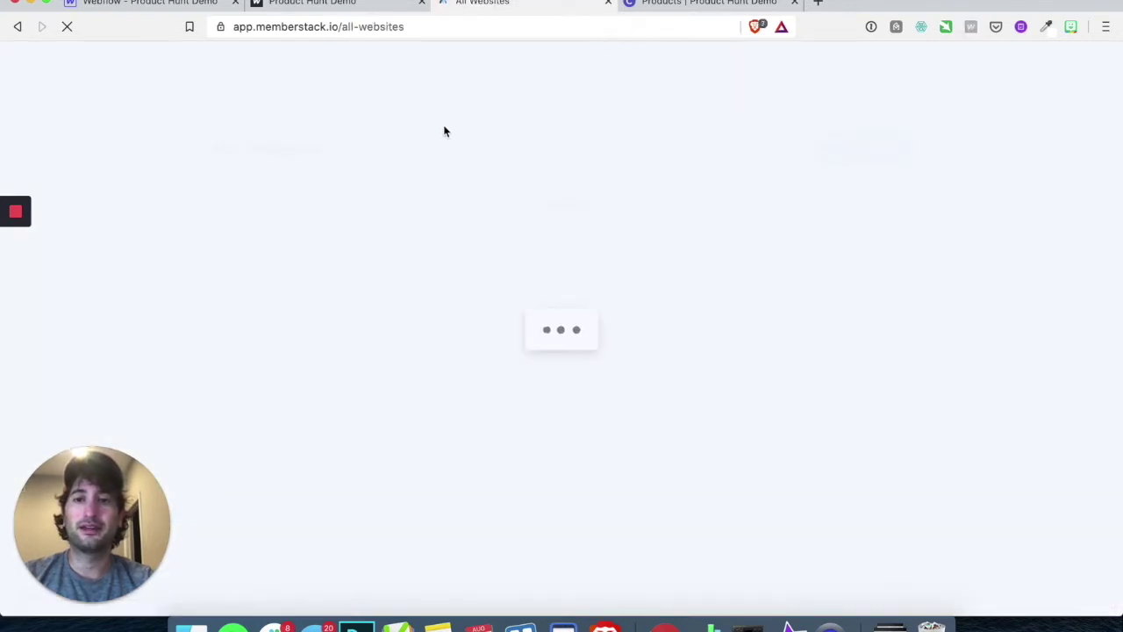
scroll(412, 158, "down", 2)
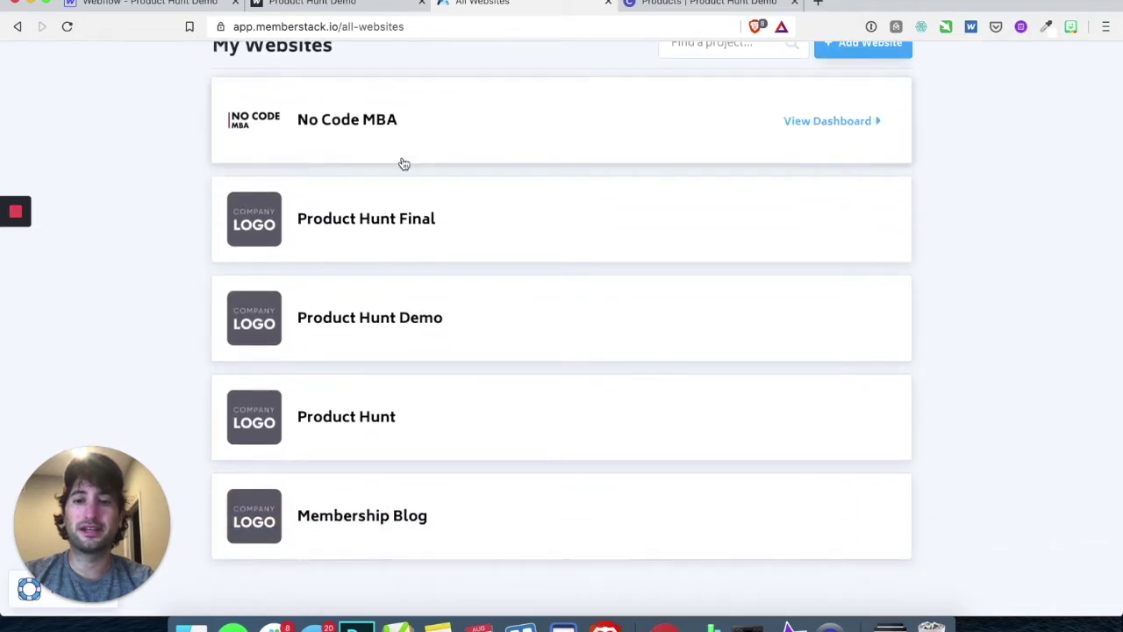
left_click(405, 226)
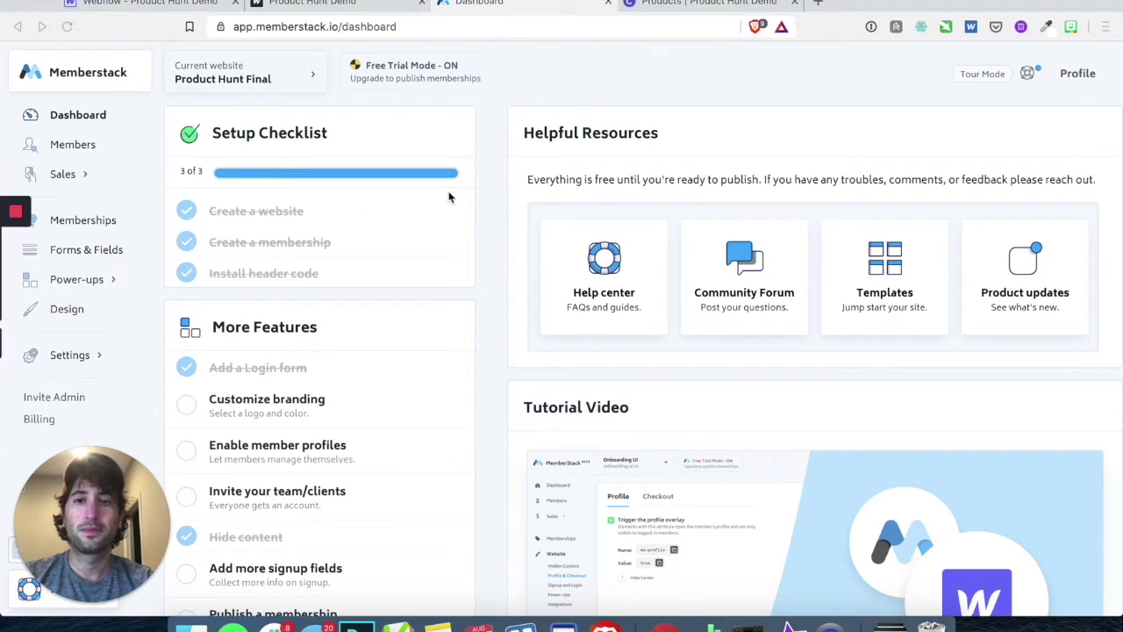
left_click(689, 7)
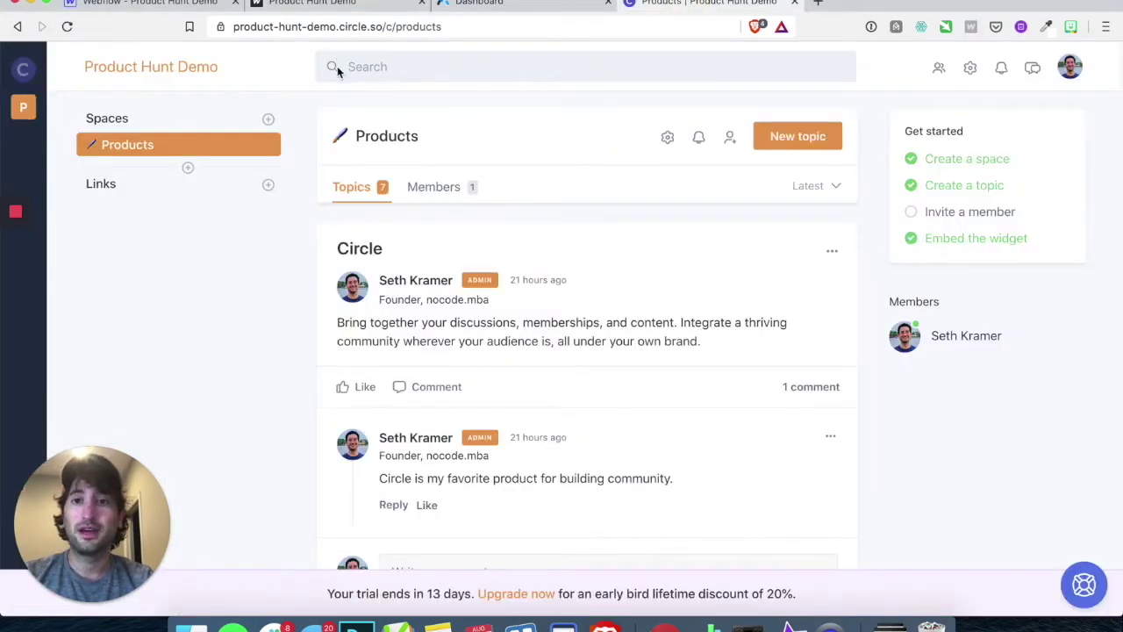
- In Circle's settings under Single Sign-On, switch the Enable SSO toggle on
left_click(974, 75)
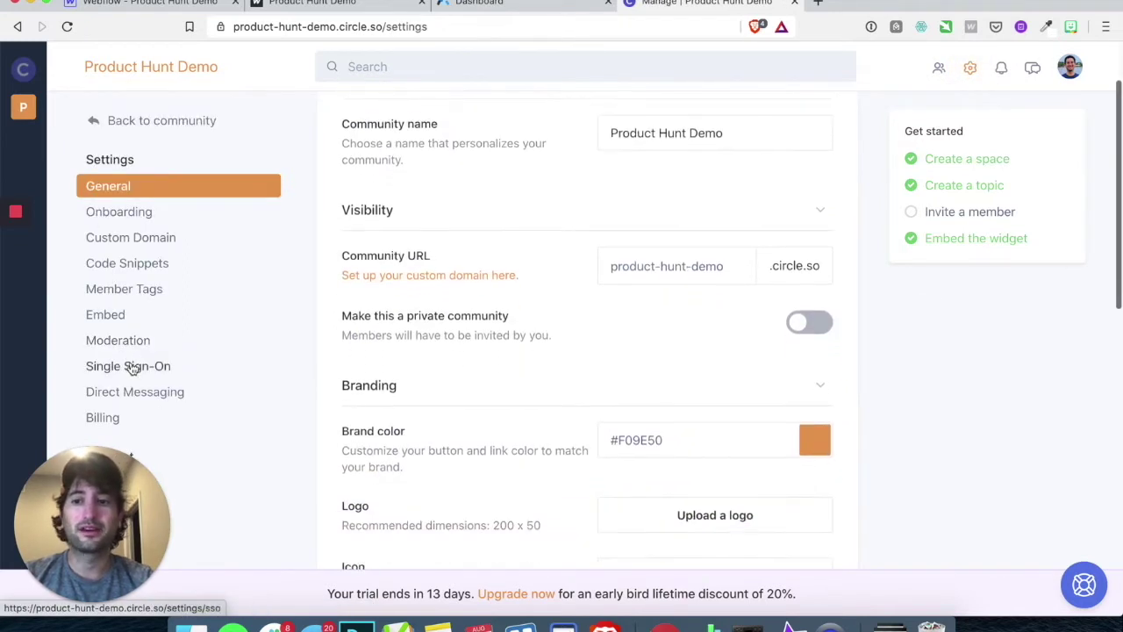
left_click(130, 366)
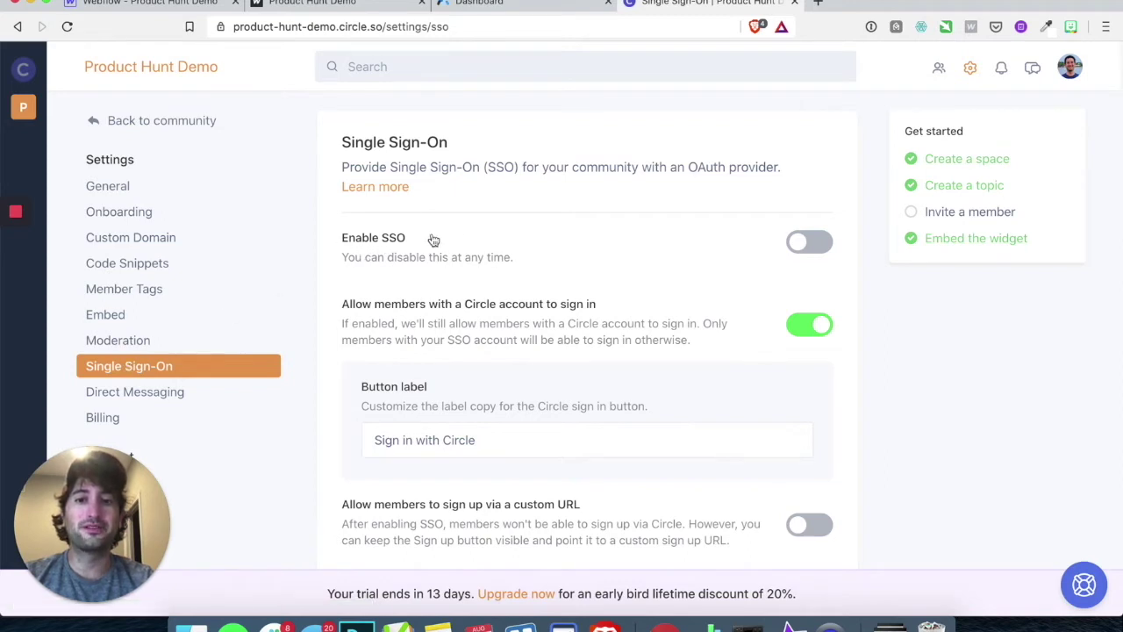
left_click(805, 245)
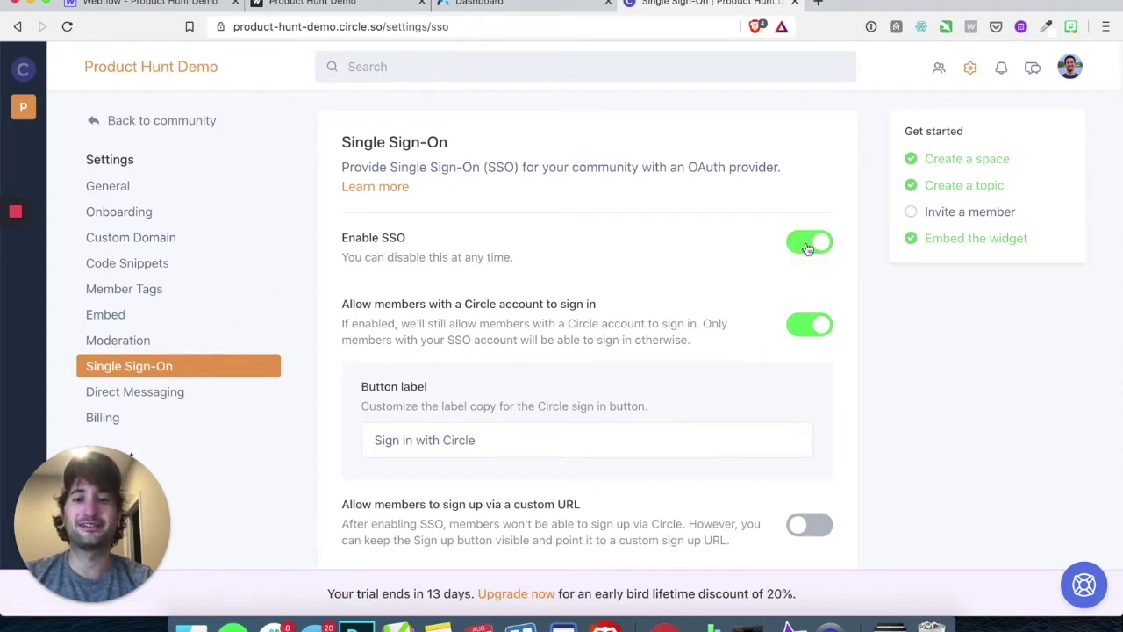
scroll(425, 255, "down", 3)
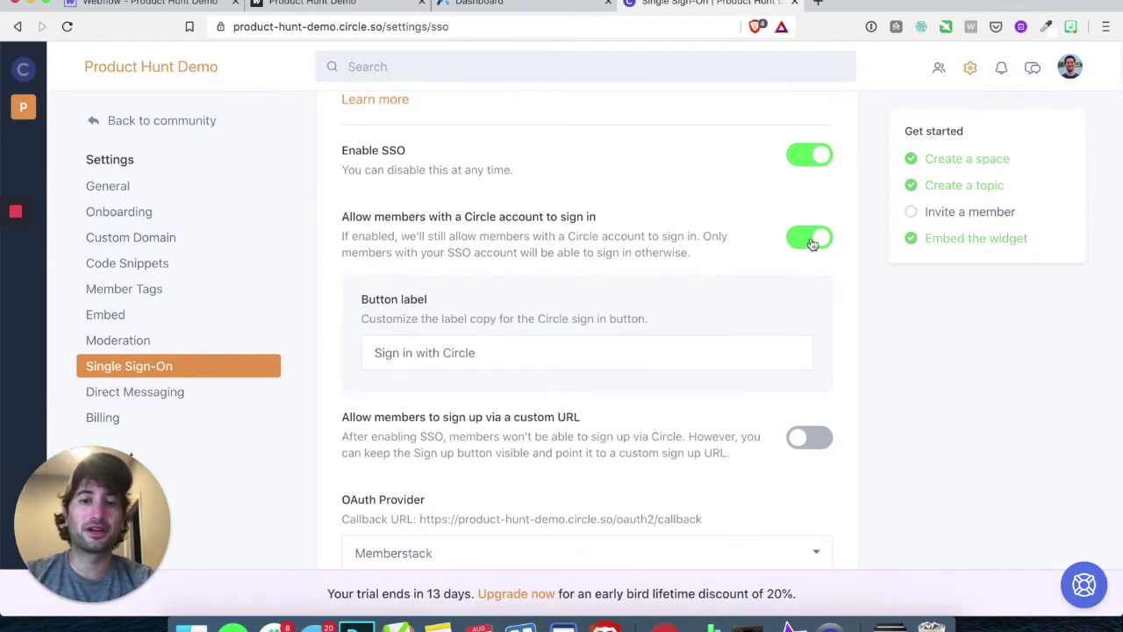
scroll(812, 244, "down", 5)
scroll(796, 251, "down", 2)
- Set the OAuth Provider dropdown to Memberstack, after briefly picking MemberSpace
scroll(411, 279, "down", 1)
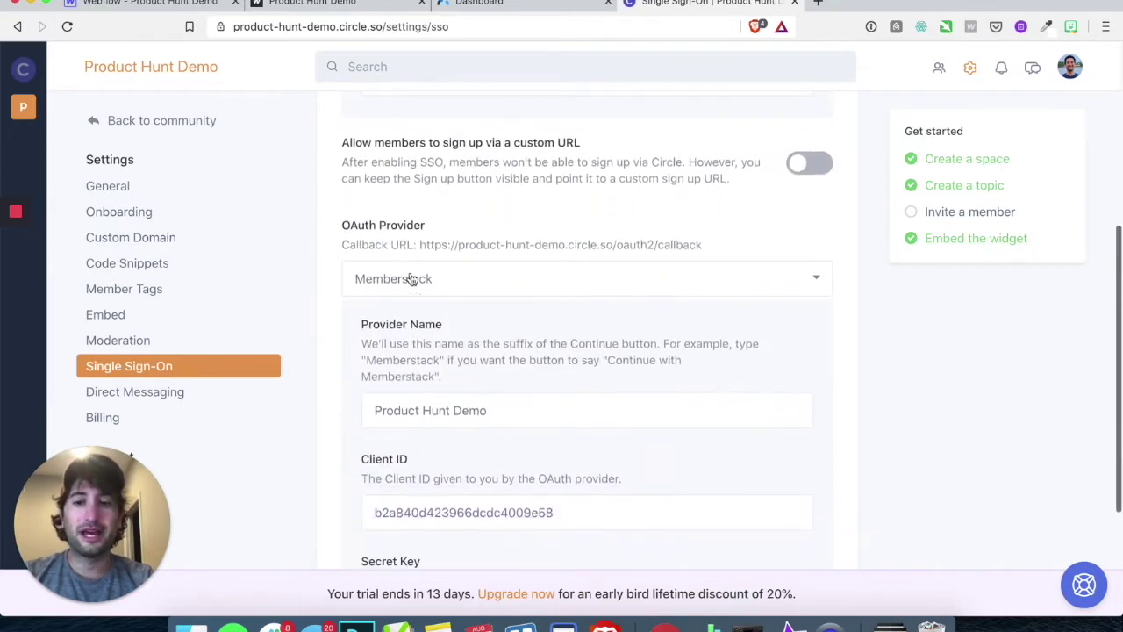
left_click(509, 277)
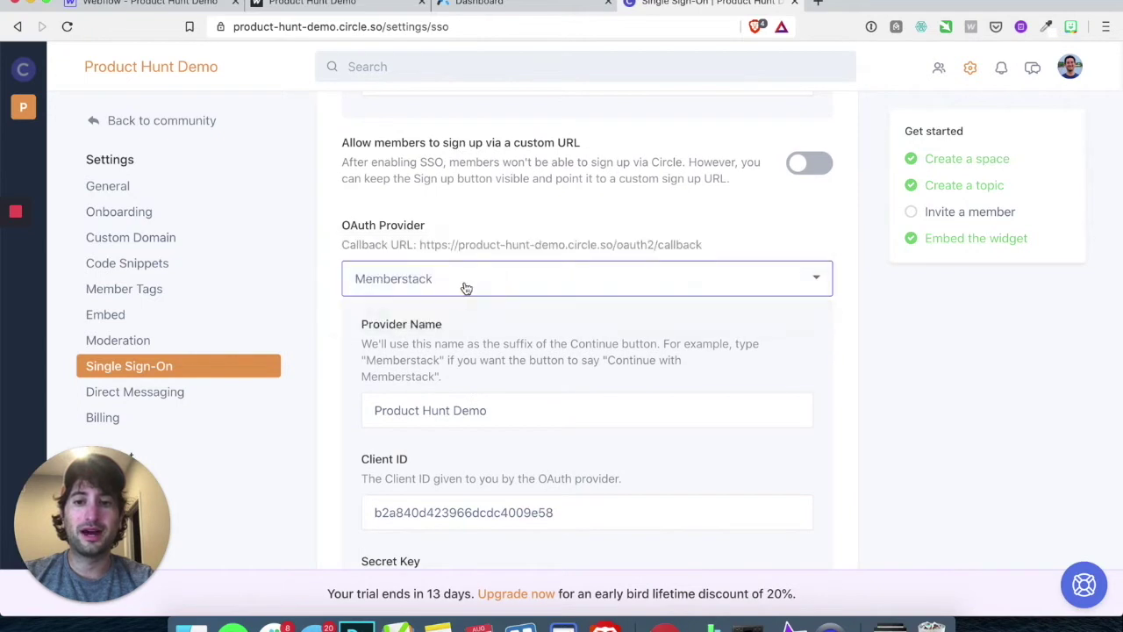
left_click(464, 288)
left_click(465, 261)
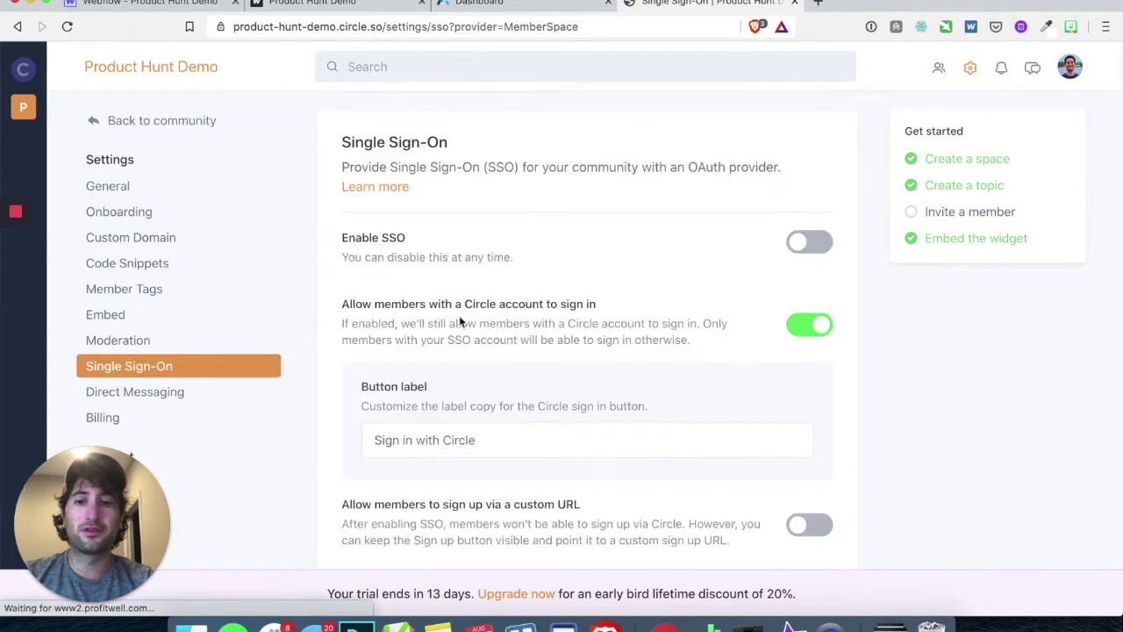
scroll(459, 315, "down", 5)
scroll(452, 324, "down", 1)
left_click(401, 362)
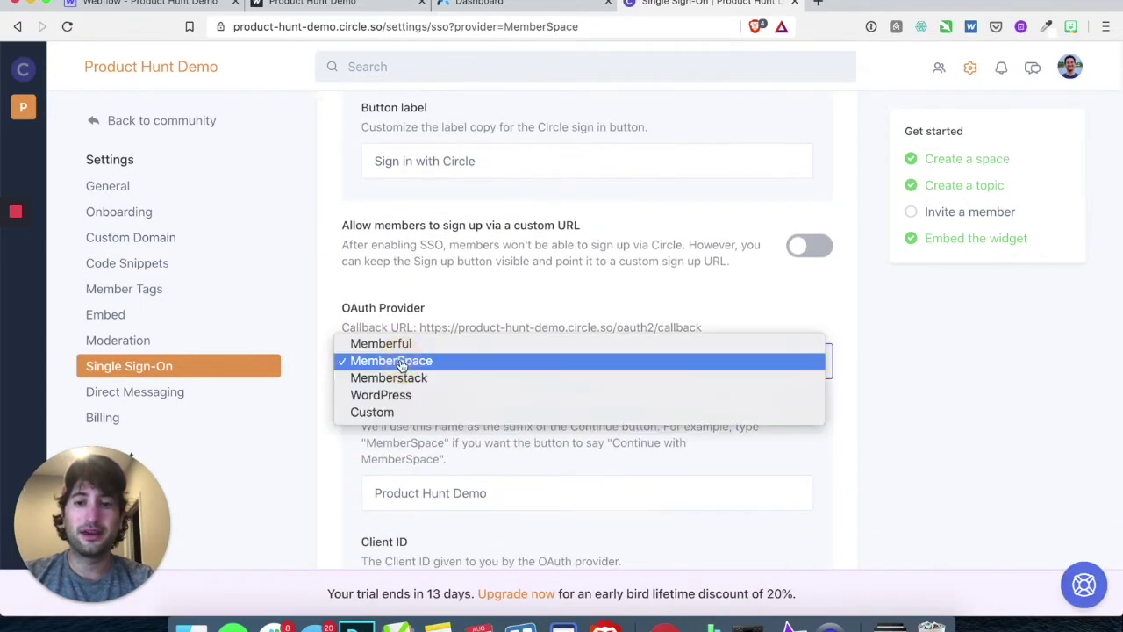
left_click(428, 380)
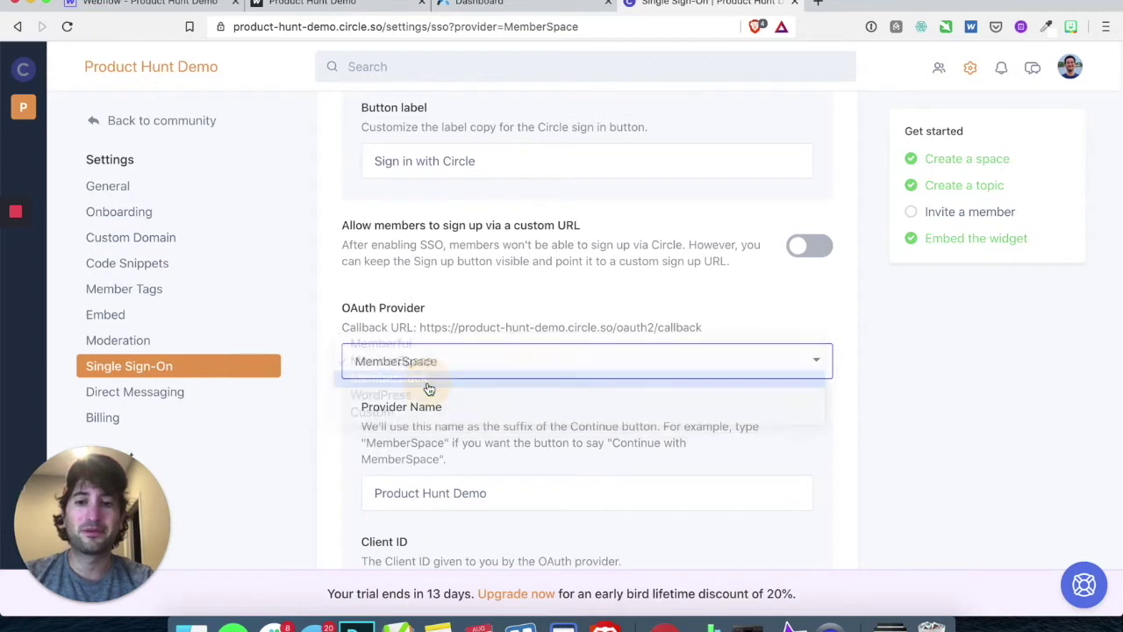
- Enter 'Product Hunt Demo' as the SSO Provider Name
scroll(446, 285, "down", 2)
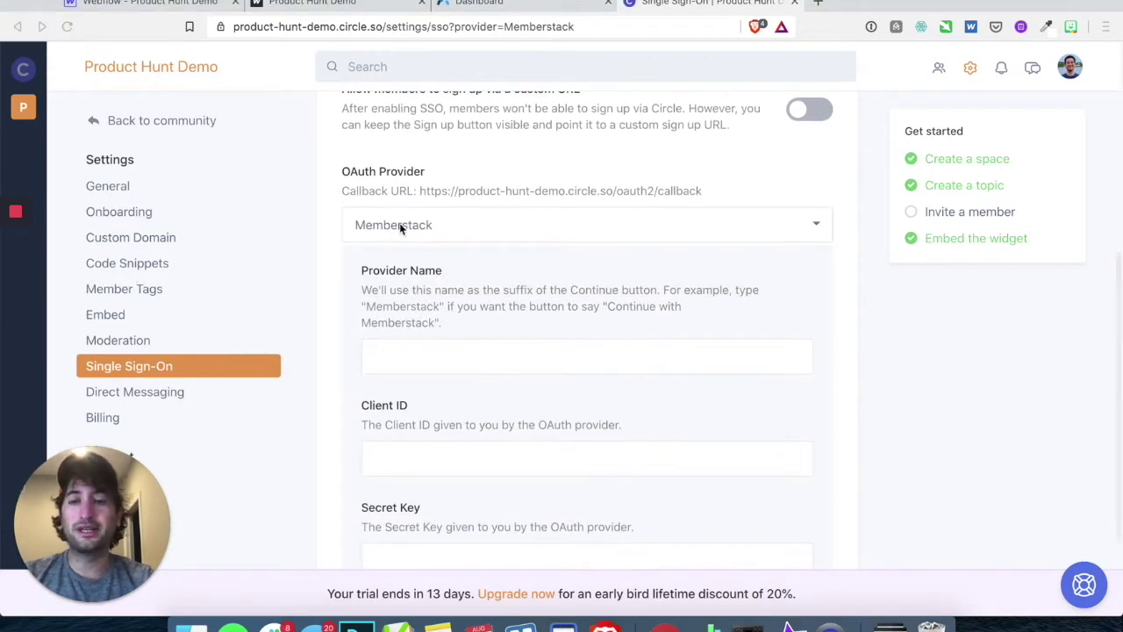
scroll(442, 224, "down", 2)
left_click(428, 258)
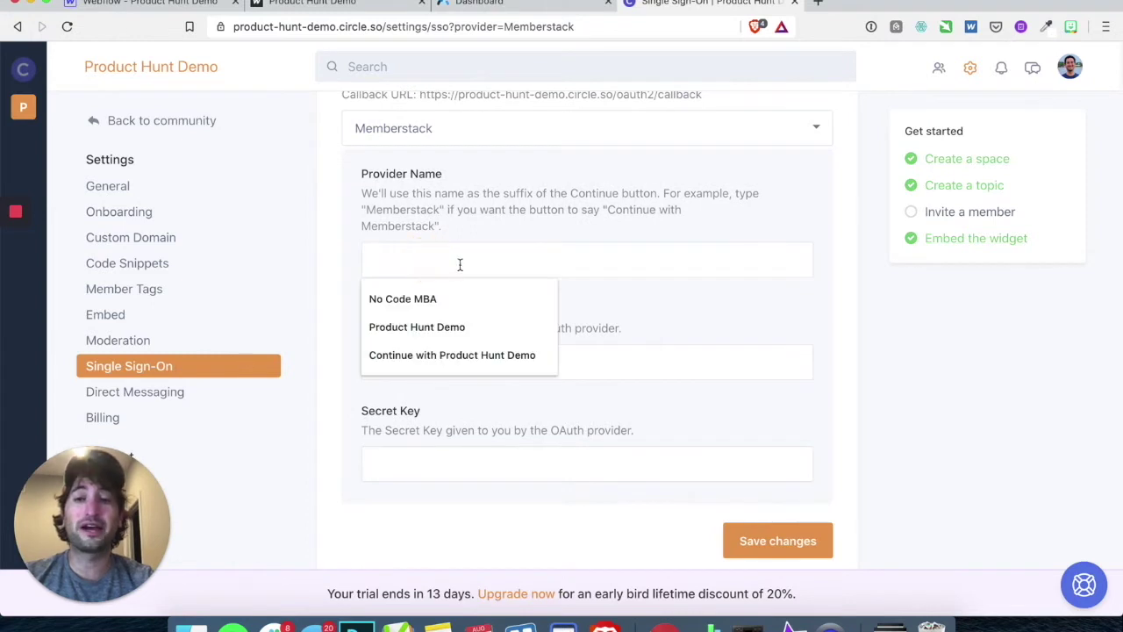
type("Product Hunt")
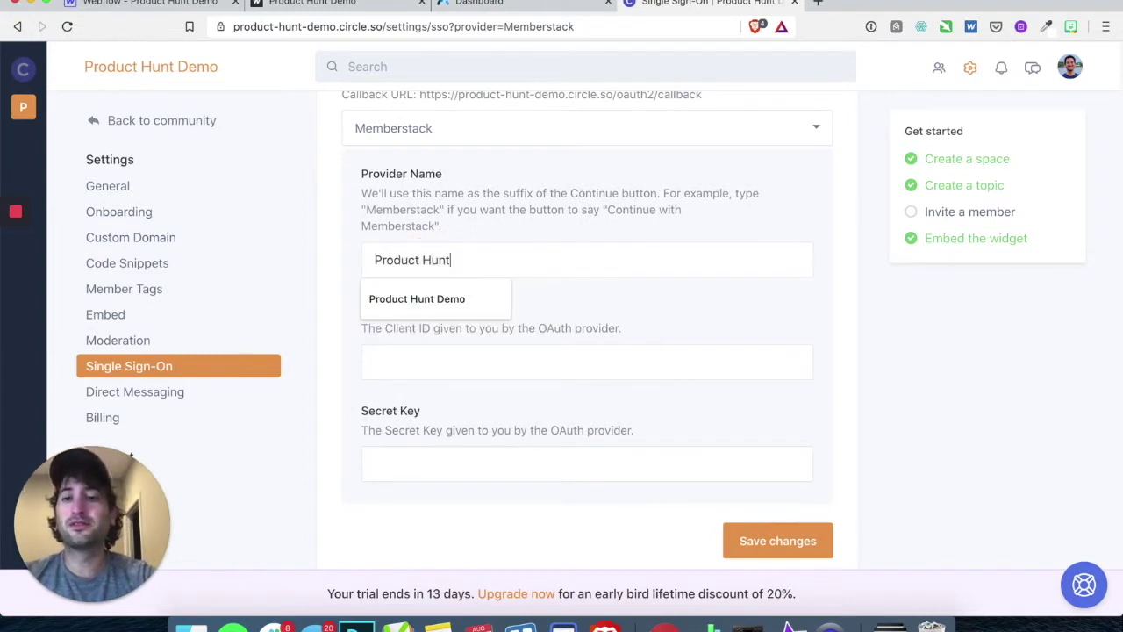
type("emo")
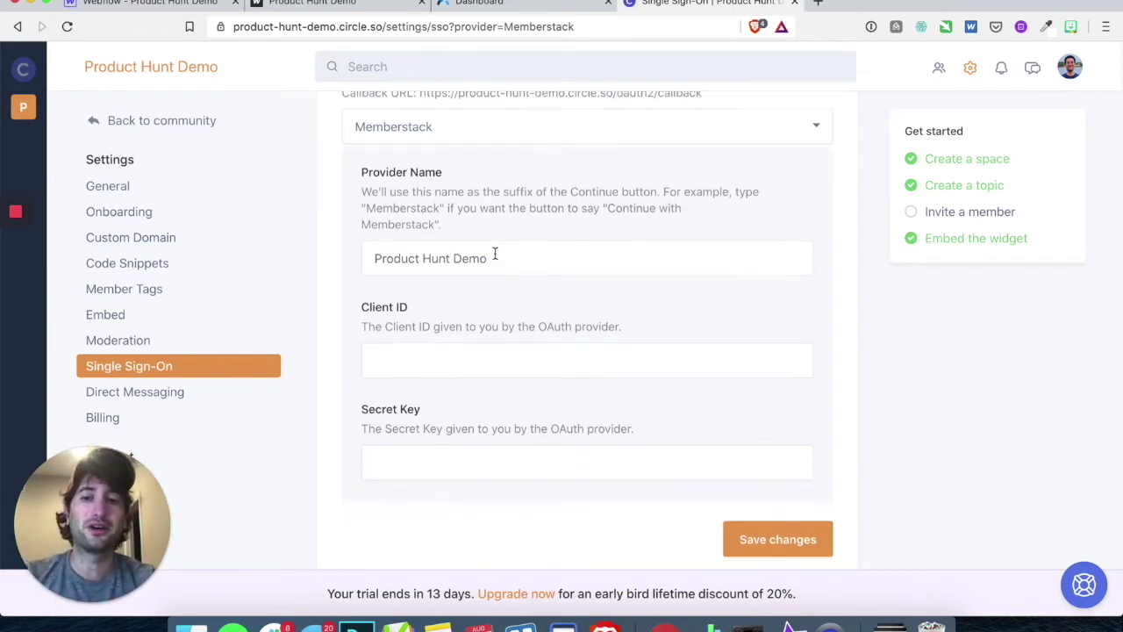
scroll(494, 253, "down", 1)
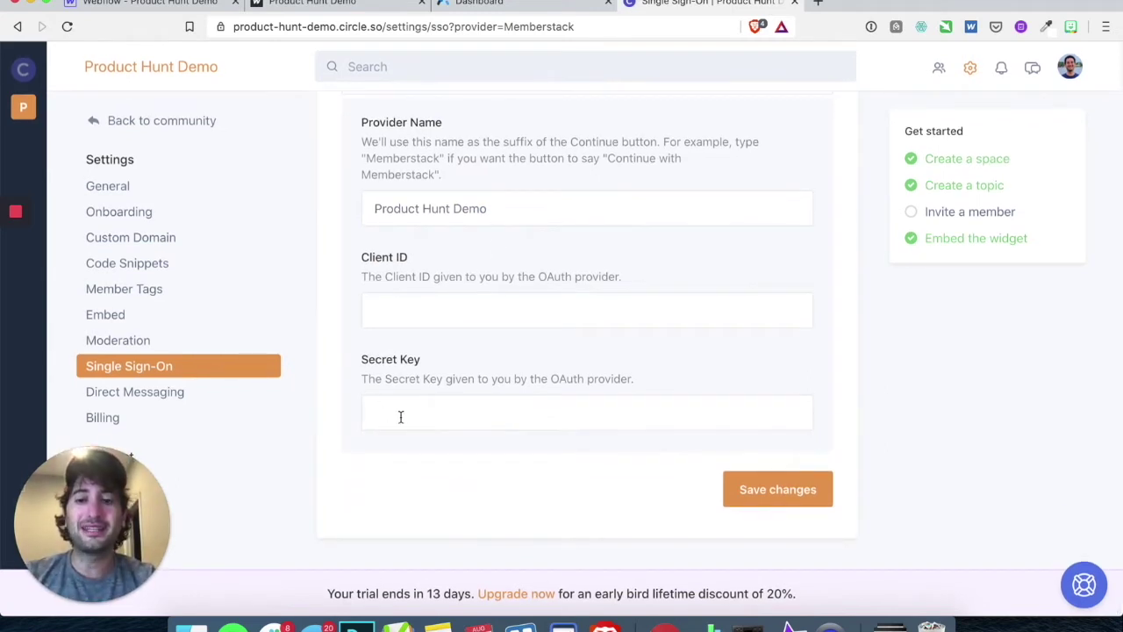
left_click(467, 3)
- Go to Power-ups > Integrations, open the Custom Integration page, and start a new integration
scroll(250, 303, "down", 2)
scroll(251, 314, "down", 3)
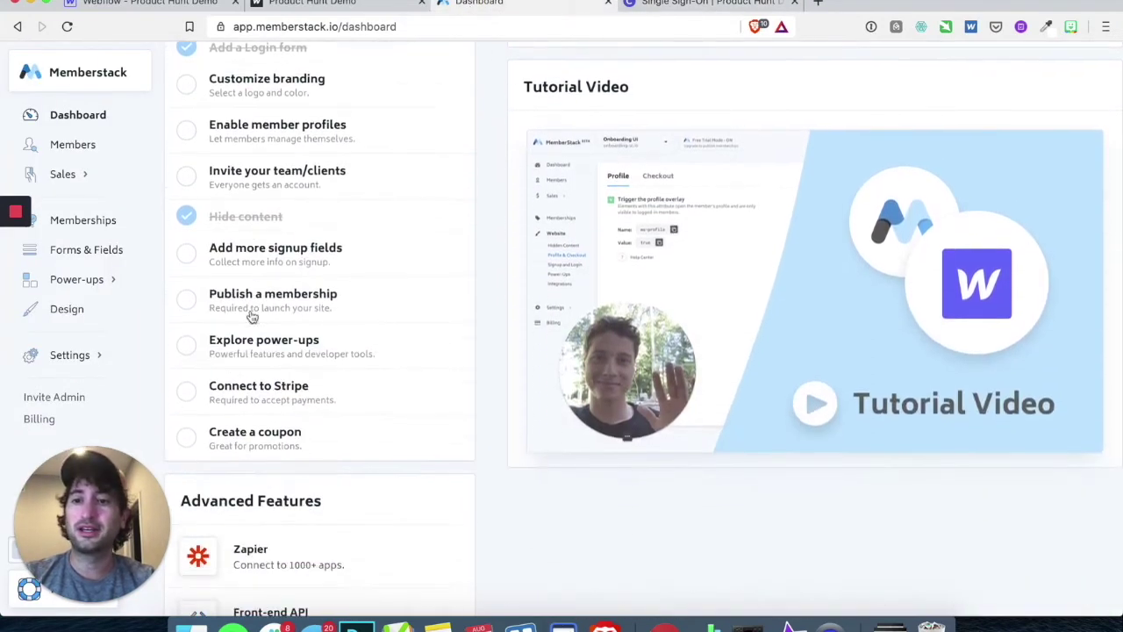
left_click(87, 289)
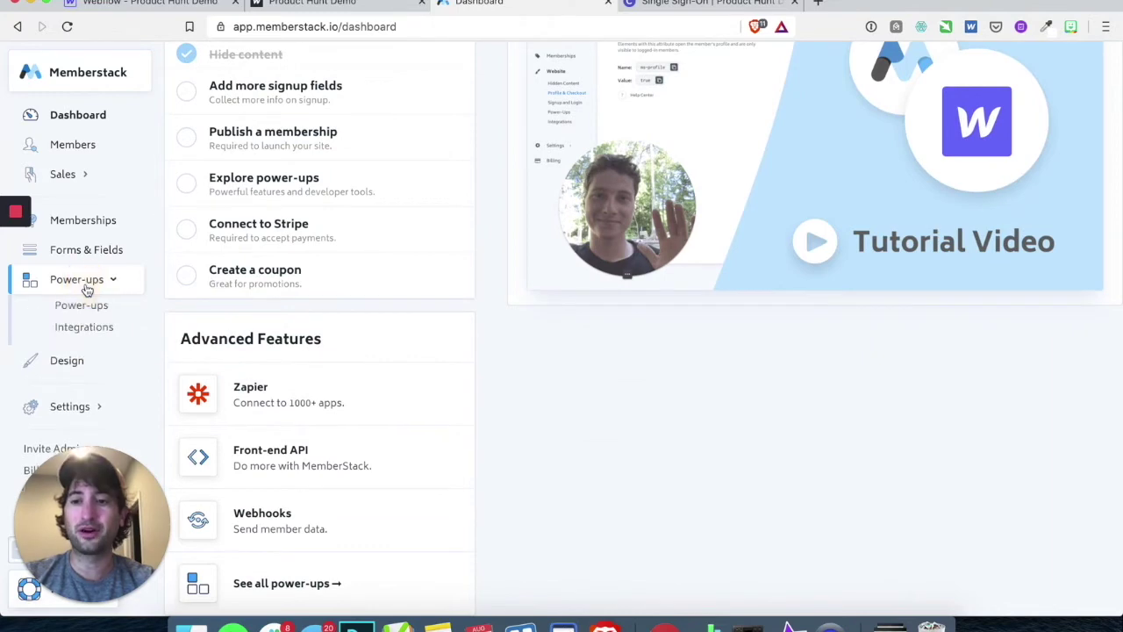
scroll(88, 316, "down", 1)
left_click(94, 331)
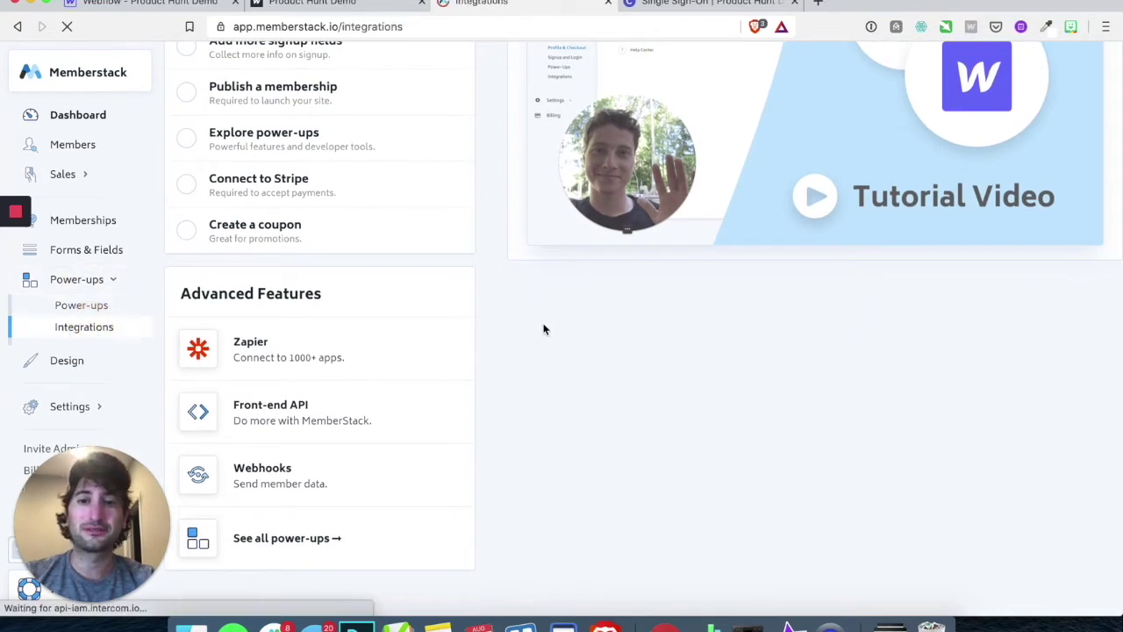
scroll(580, 337, "down", 1)
scroll(581, 338, "down", 5)
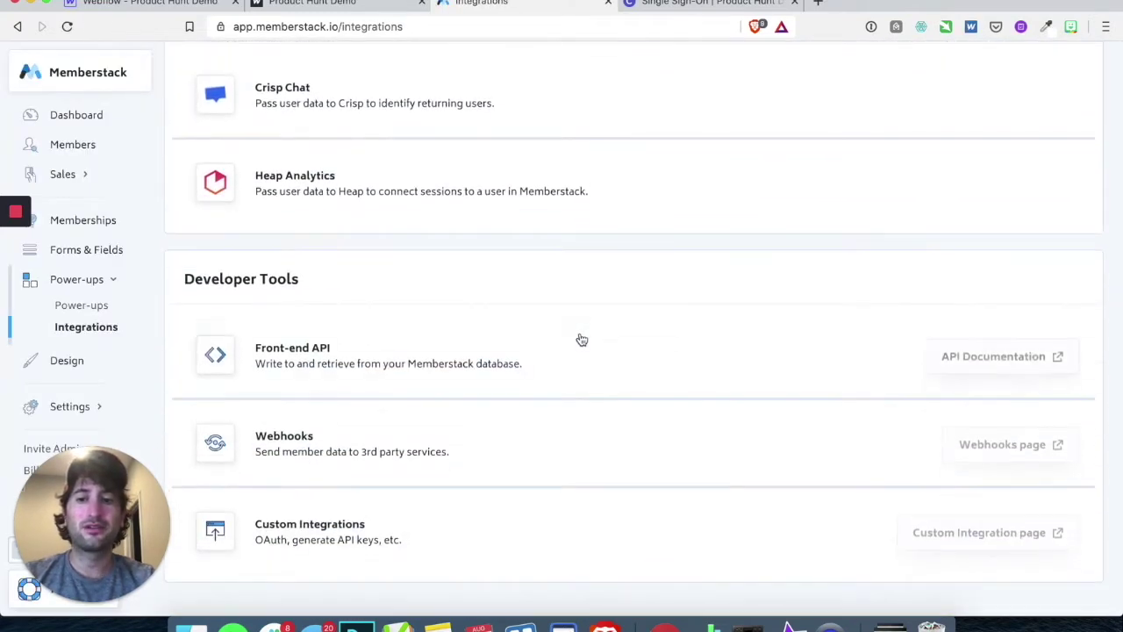
scroll(579, 339, "up", 2)
scroll(581, 337, "down", 3)
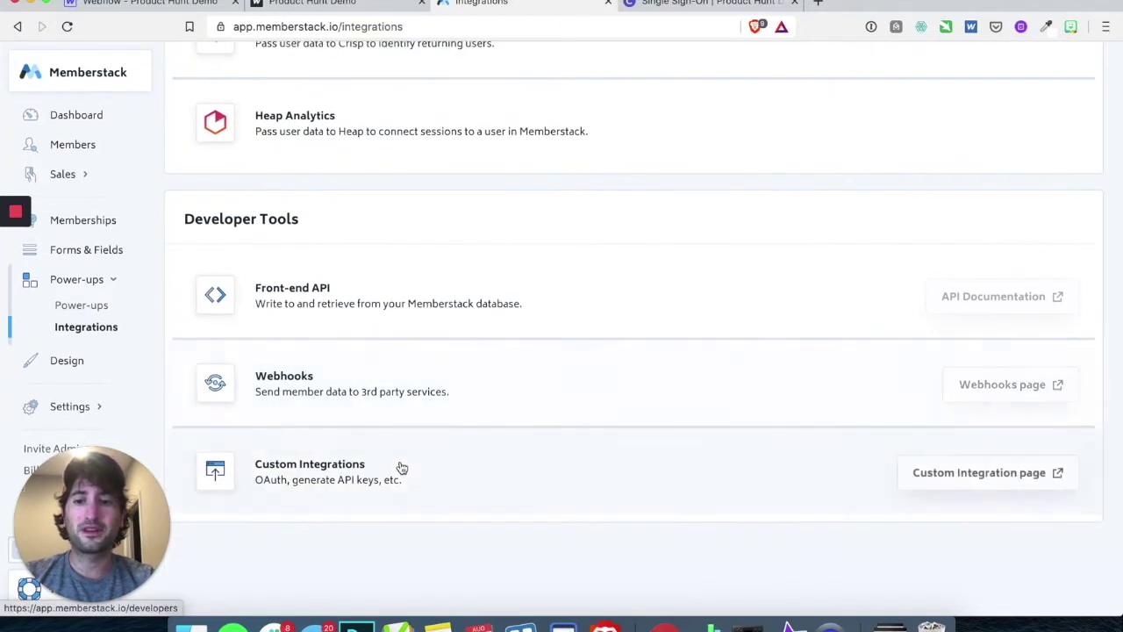
left_click(412, 483)
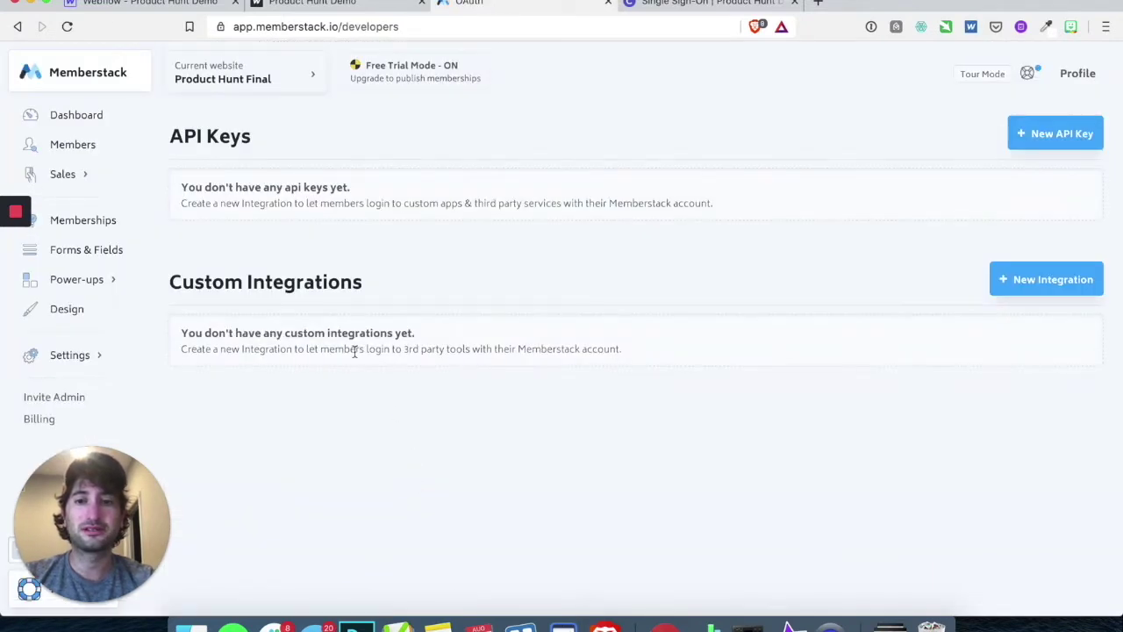
left_click(1078, 286)
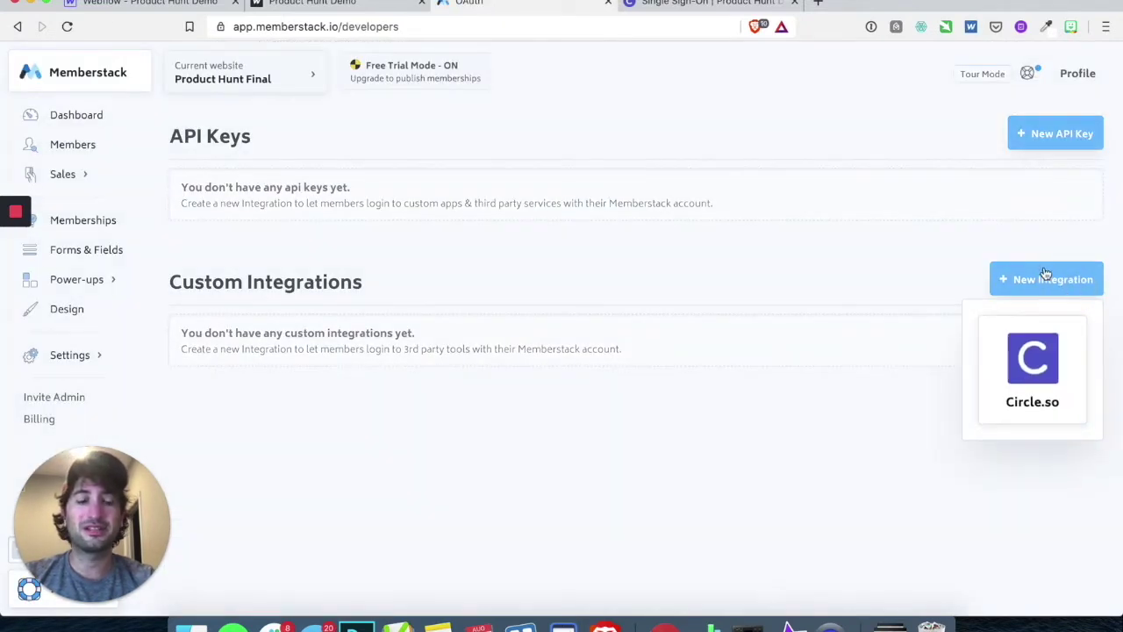
- Pick Circle.so for the new integration and name it 'Product Hunt Demo Community'
left_click(1049, 350)
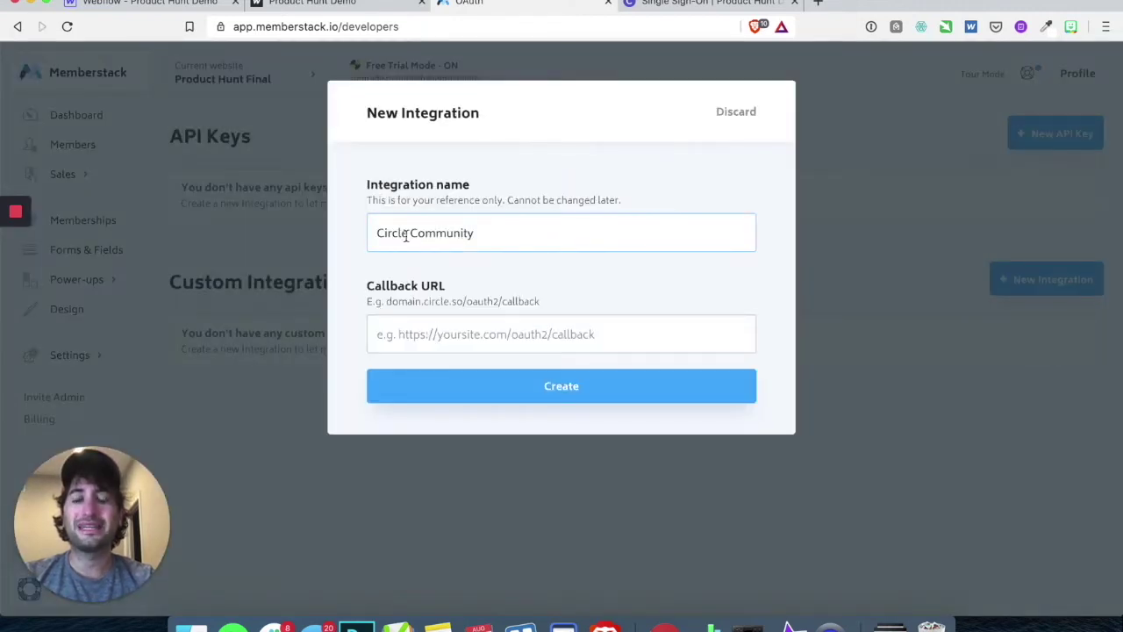
triple_click(468, 235)
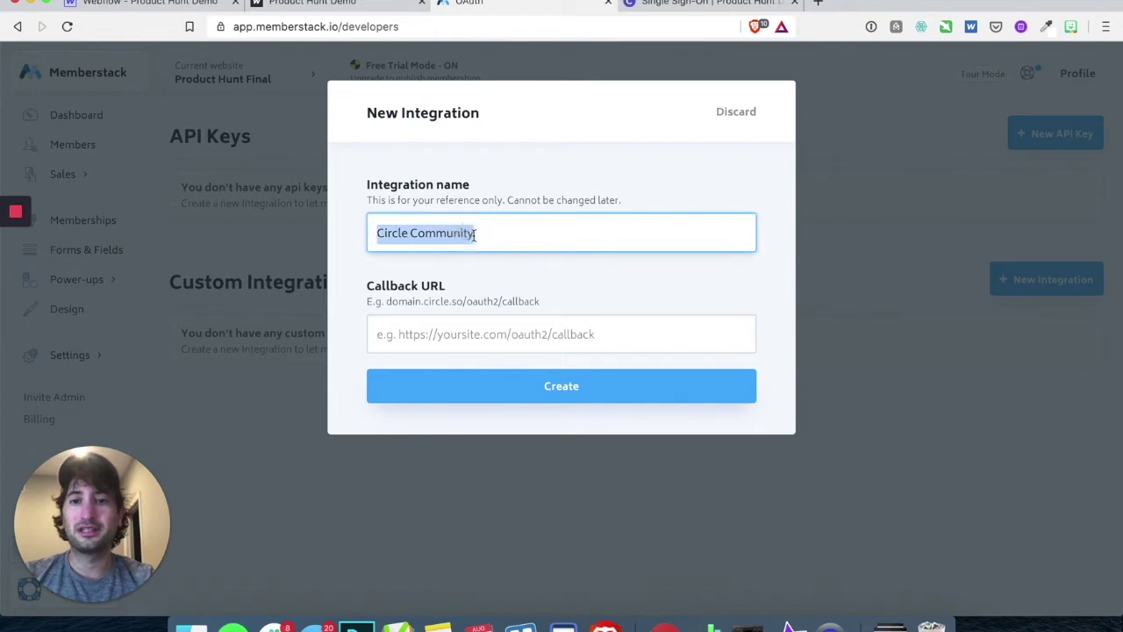
type("C")
key("BackSpace")
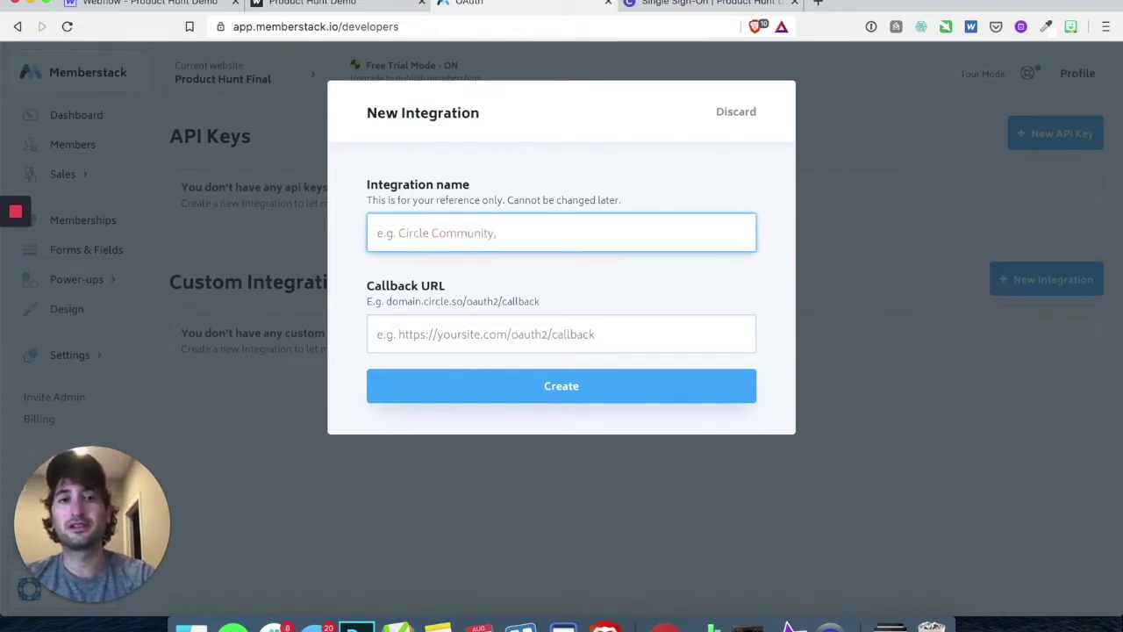
type("Product Hunt Demo")
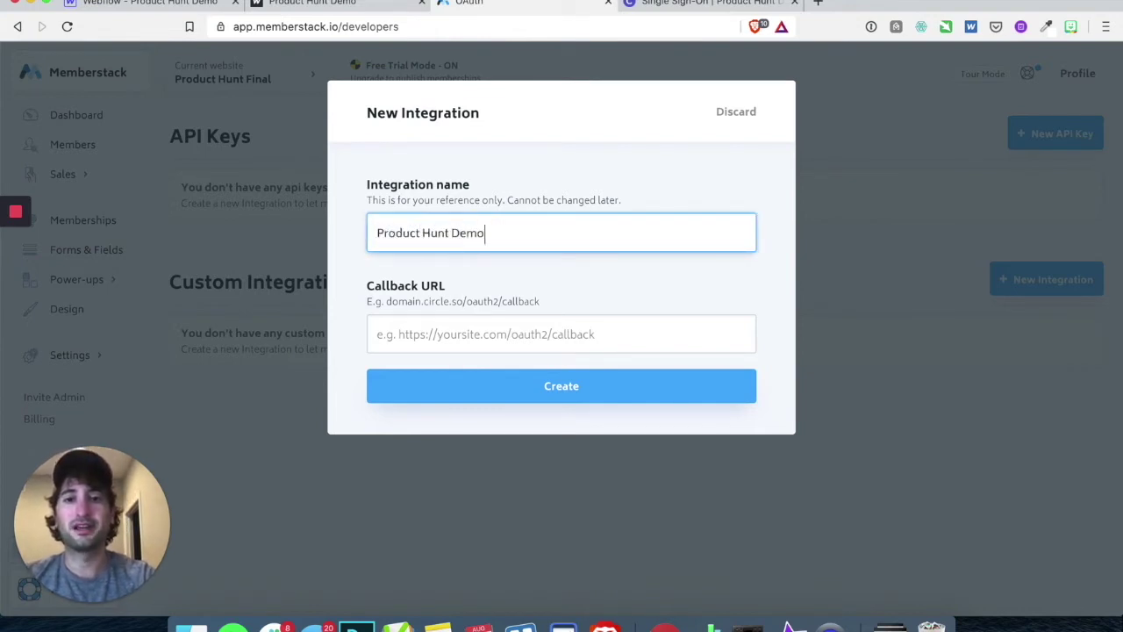
left_click(590, 190)
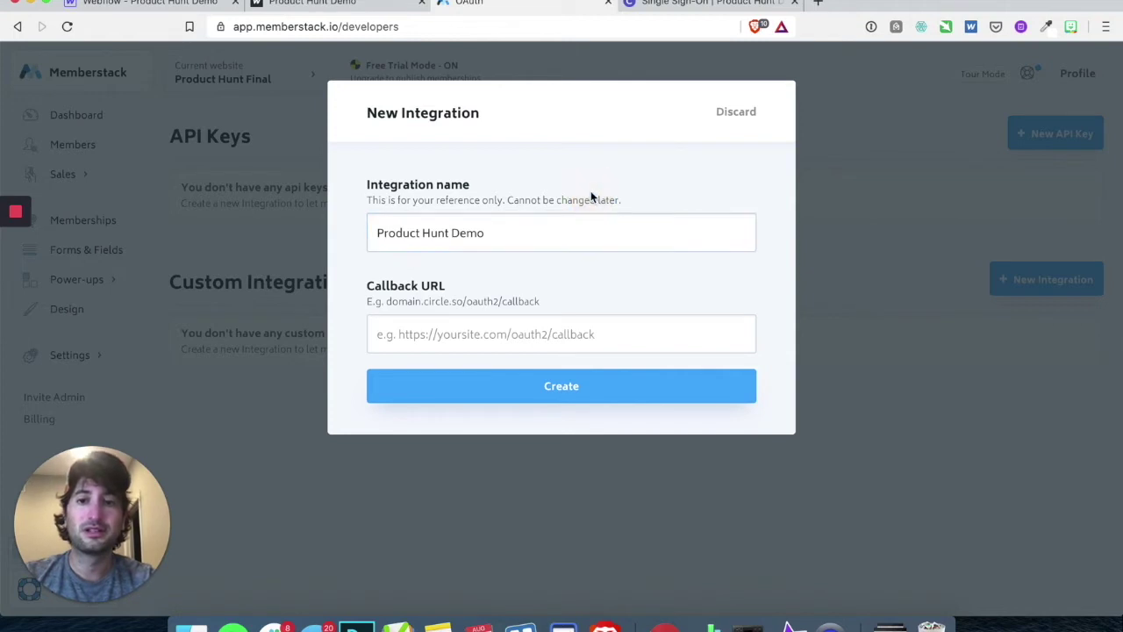
left_click(522, 225)
double_click(514, 228)
left_click(512, 228)
type("via")
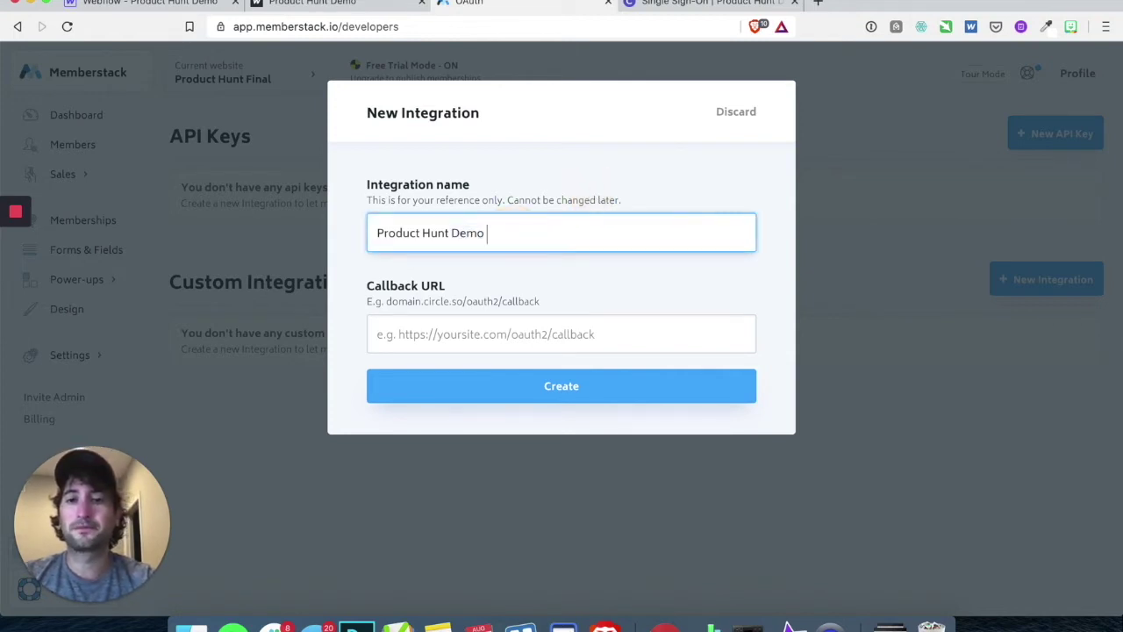
type("unity")
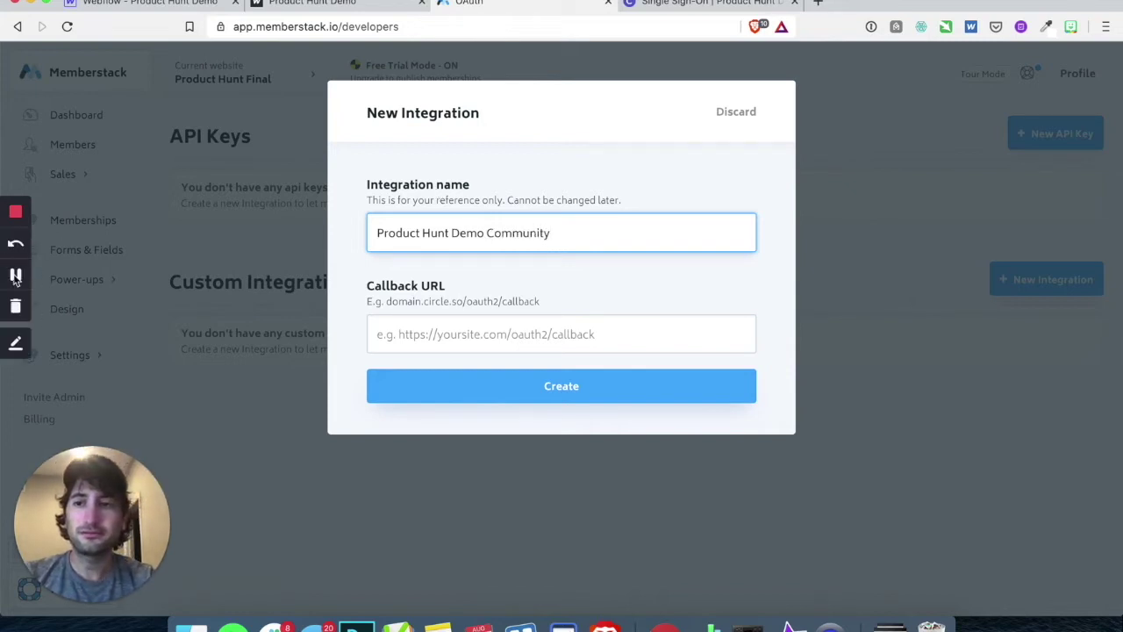
left_click(17, 263)
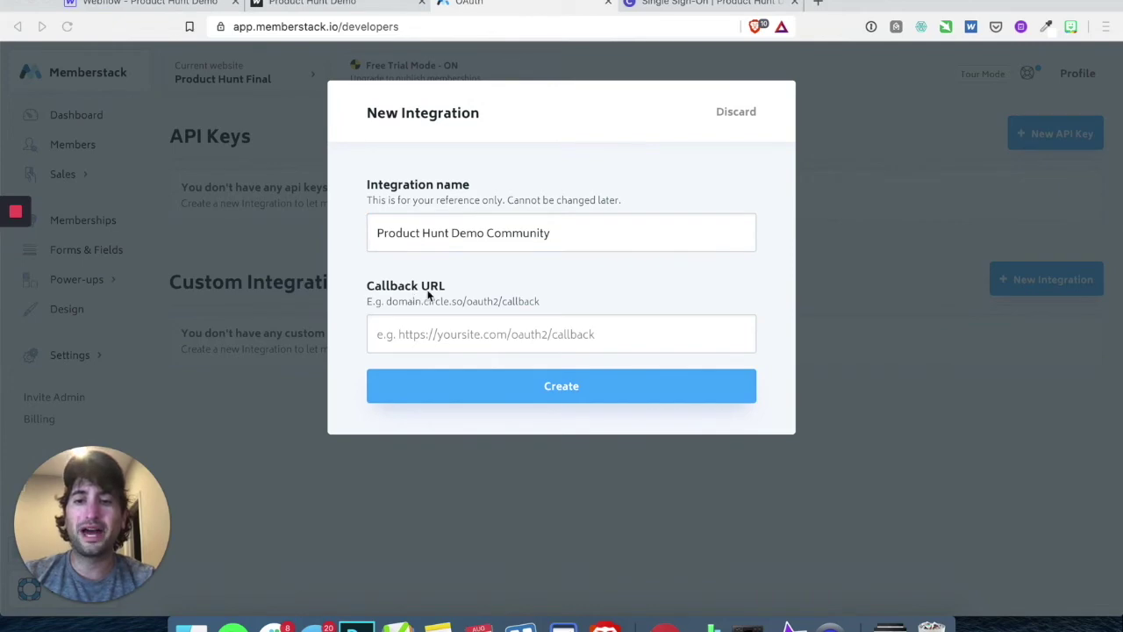
- Switch through the browser tabs to Circle's Single Sign-On settings
left_click(349, 5)
left_click(535, 4)
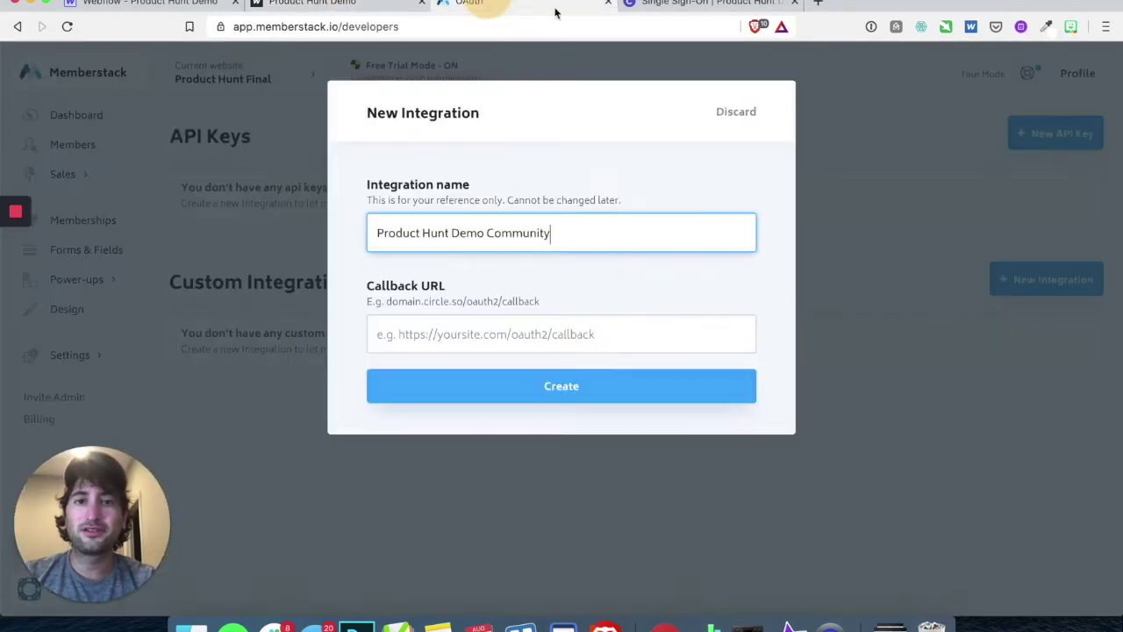
left_click(662, 4)
- Copy Circle's OAuth callback URL into the Memberstack integration's Callback URL field and create it
scroll(379, 456, "up", 2)
scroll(375, 455, "up", 2)
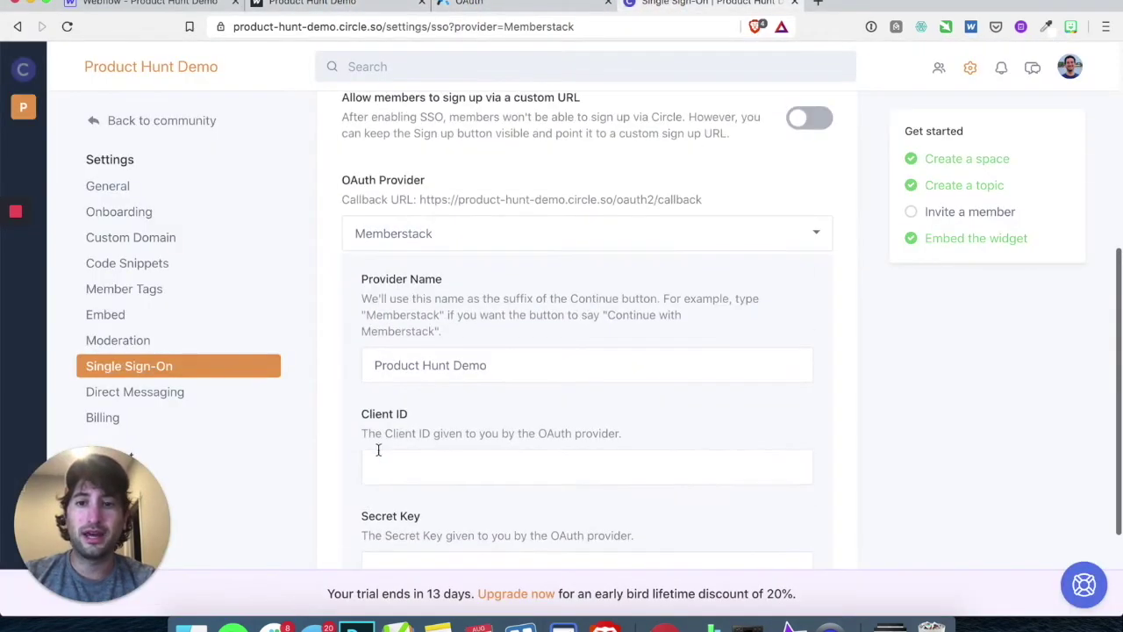
left_click_drag(421, 200, 706, 202)
key("ctrl+c")
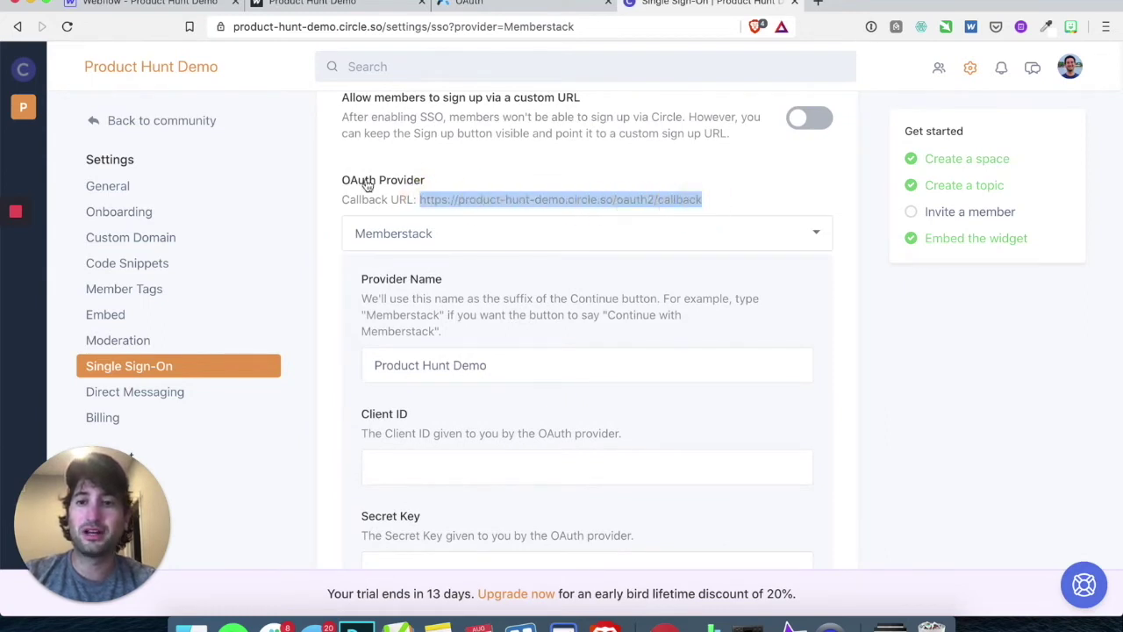
left_click(478, 5)
left_click(431, 347)
key("ctrl+v")
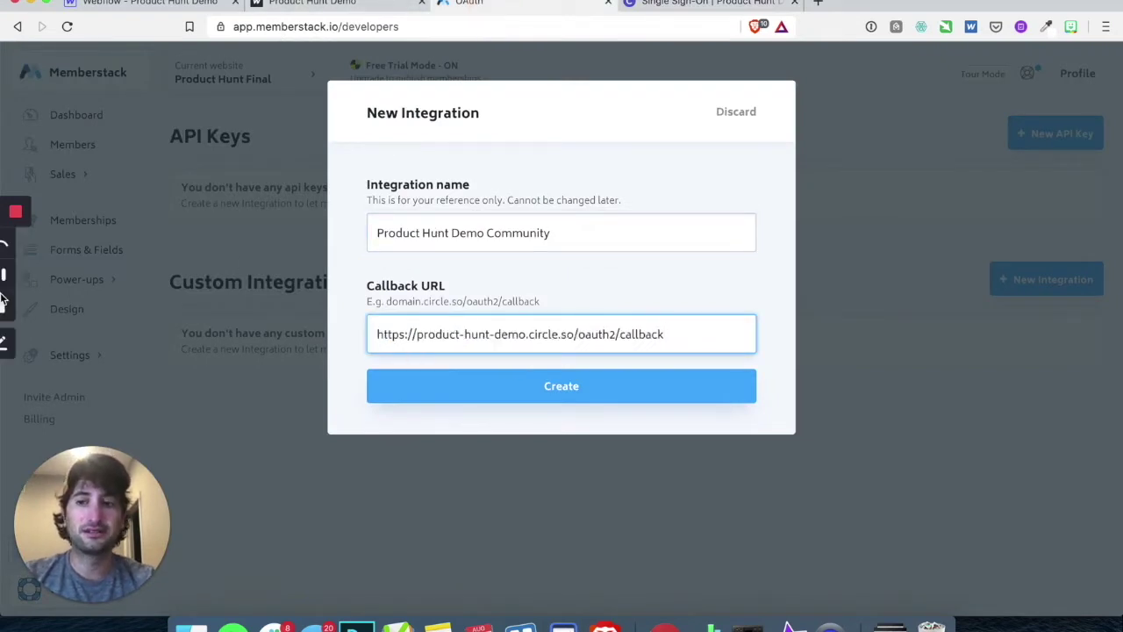
key("Return")
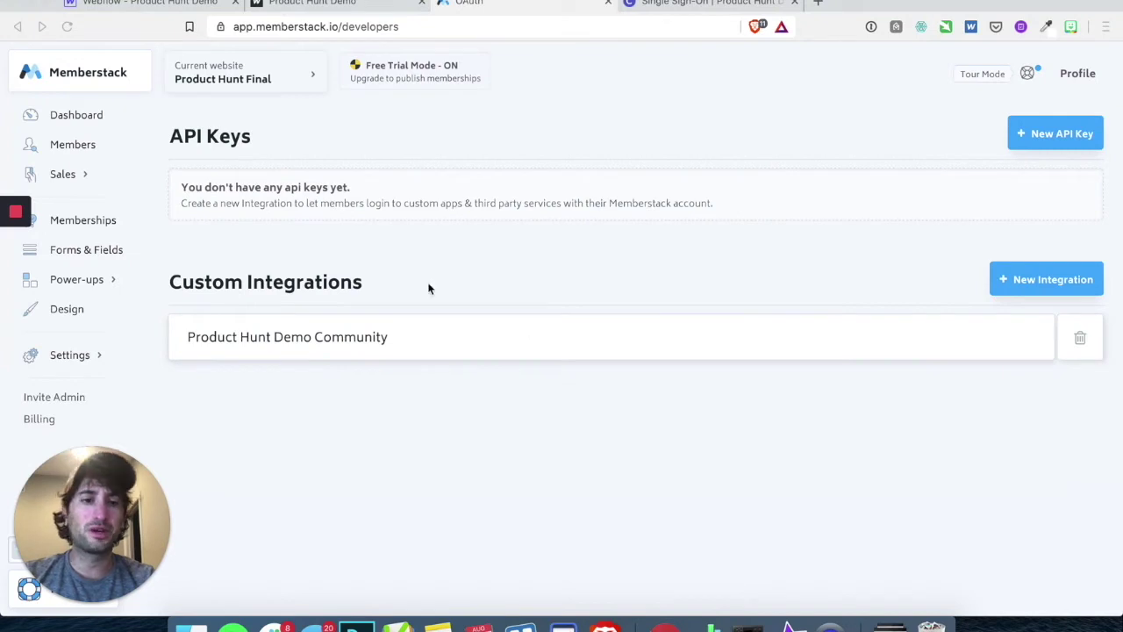
- Open the Product Hunt Demo Community custom integration in Memberstack
left_click(359, 341)
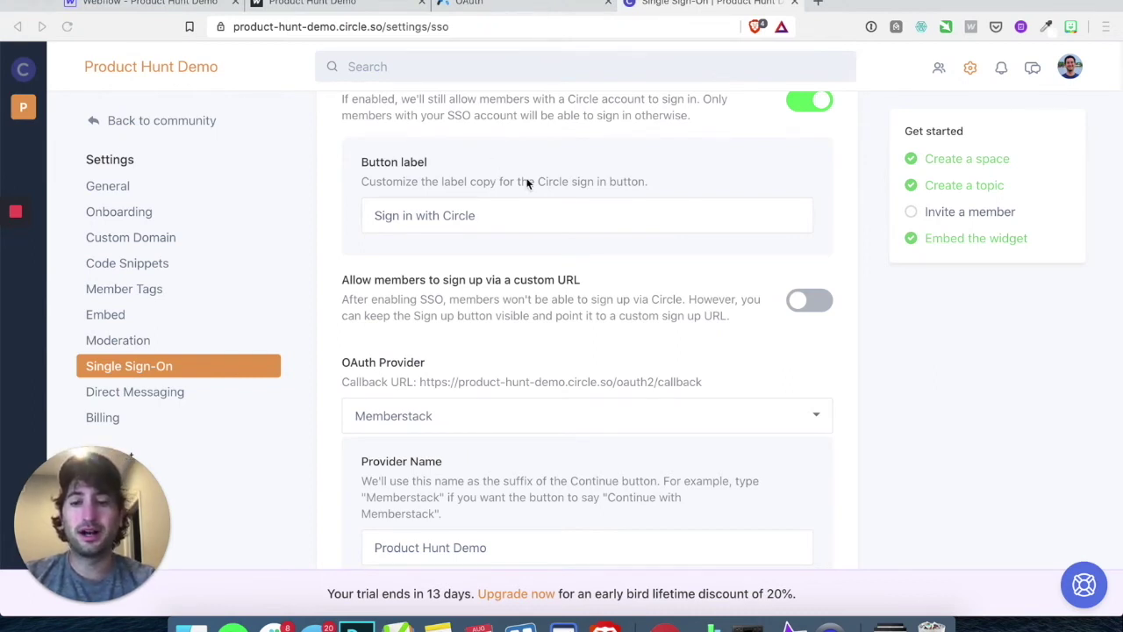
- Turn on Enable SSO in Circle's Single Sign-On settings and reload to confirm it saved
scroll(18, 290, "up", 1)
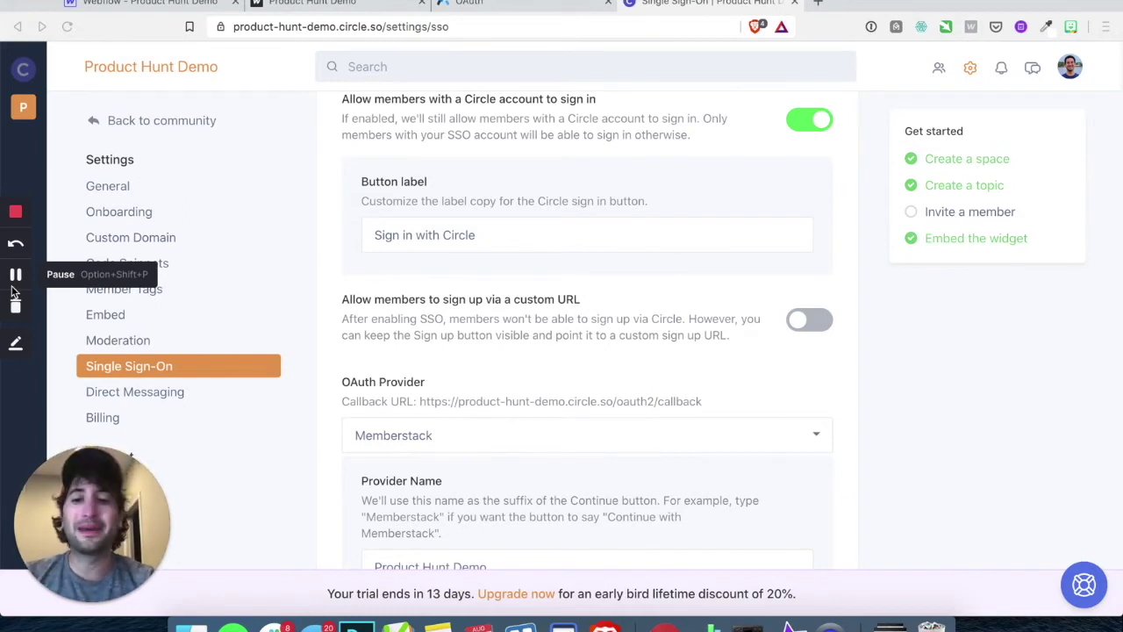
scroll(478, 552, "down", 1)
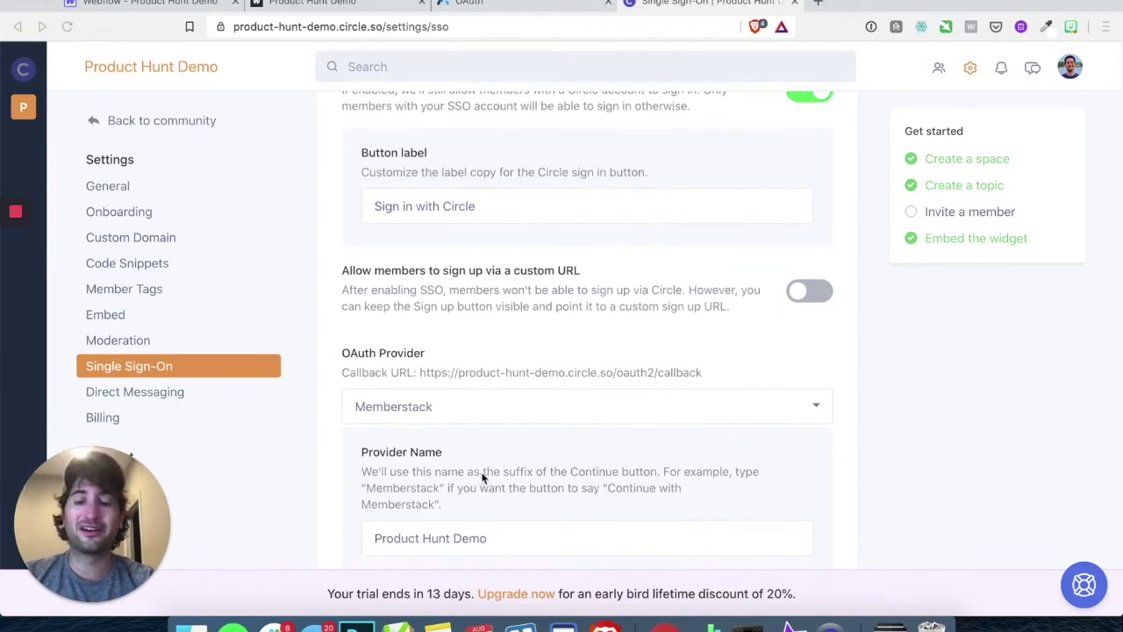
scroll(481, 476, "up", 5)
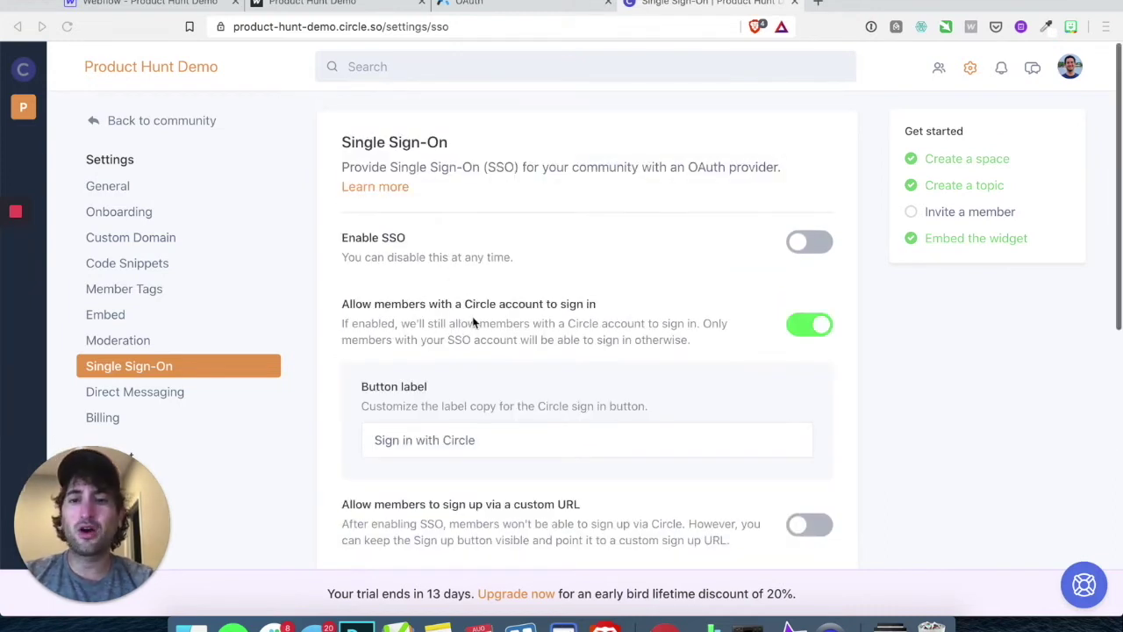
left_click(813, 244)
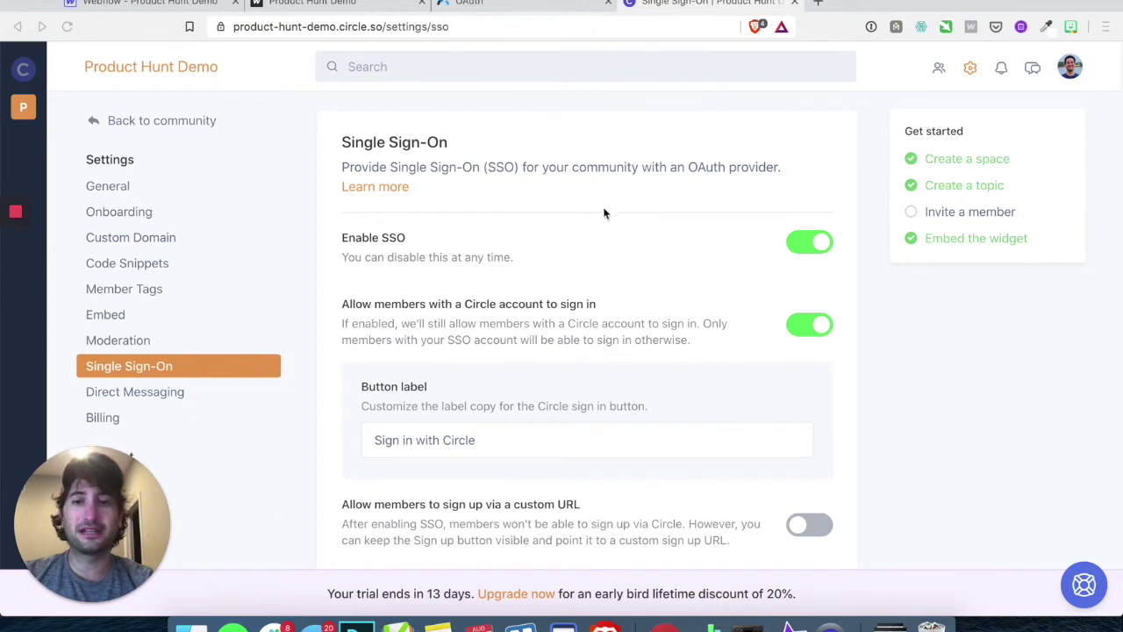
key("super+r")
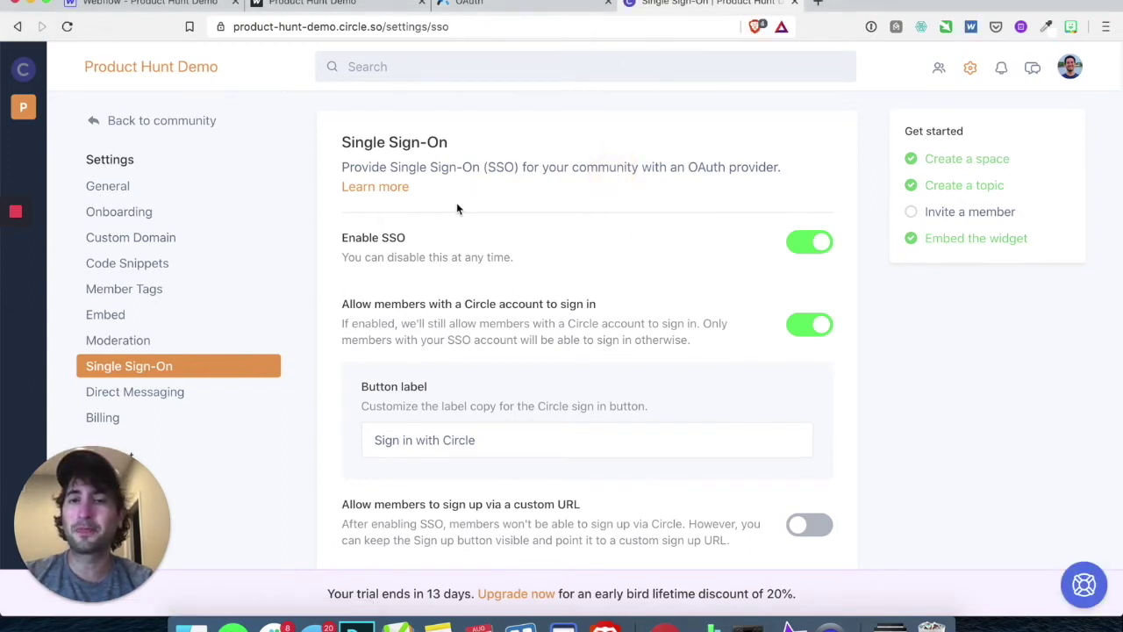
left_click(358, 7)
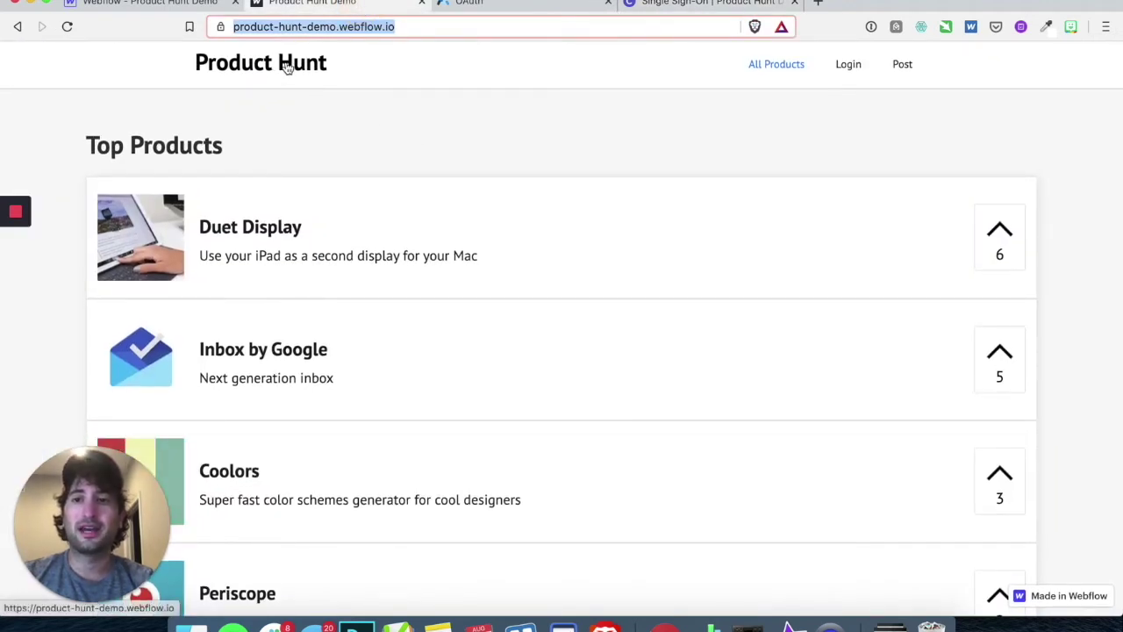
- Load product-hunt-demo.webflow.io in a new private browsing window
left_click(319, 19)
left_click(101, 2)
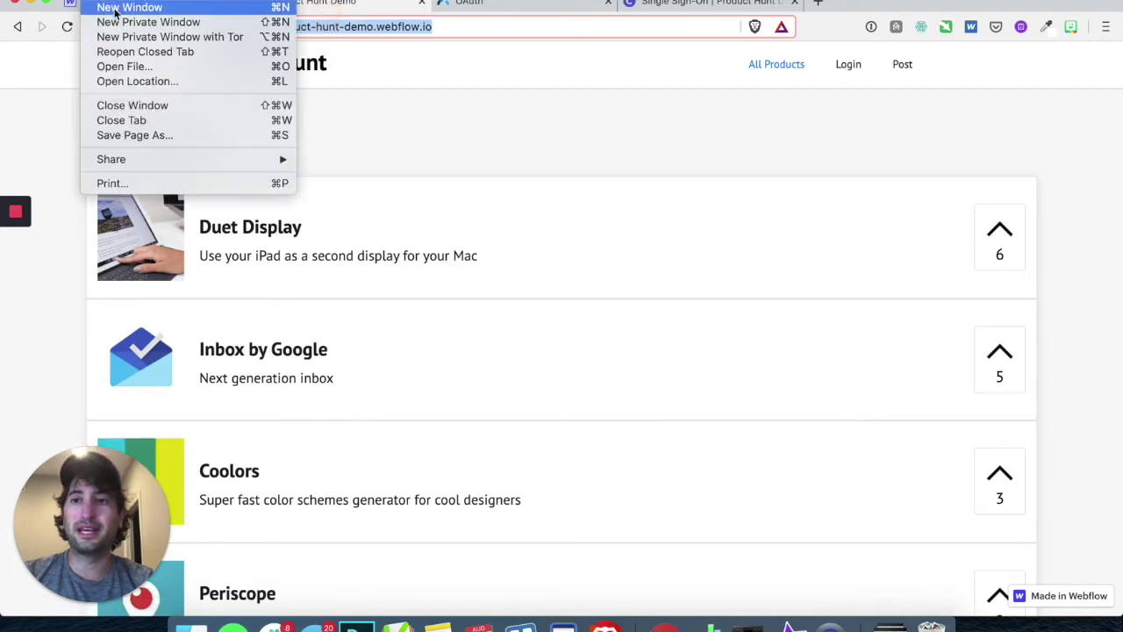
left_click(213, 24)
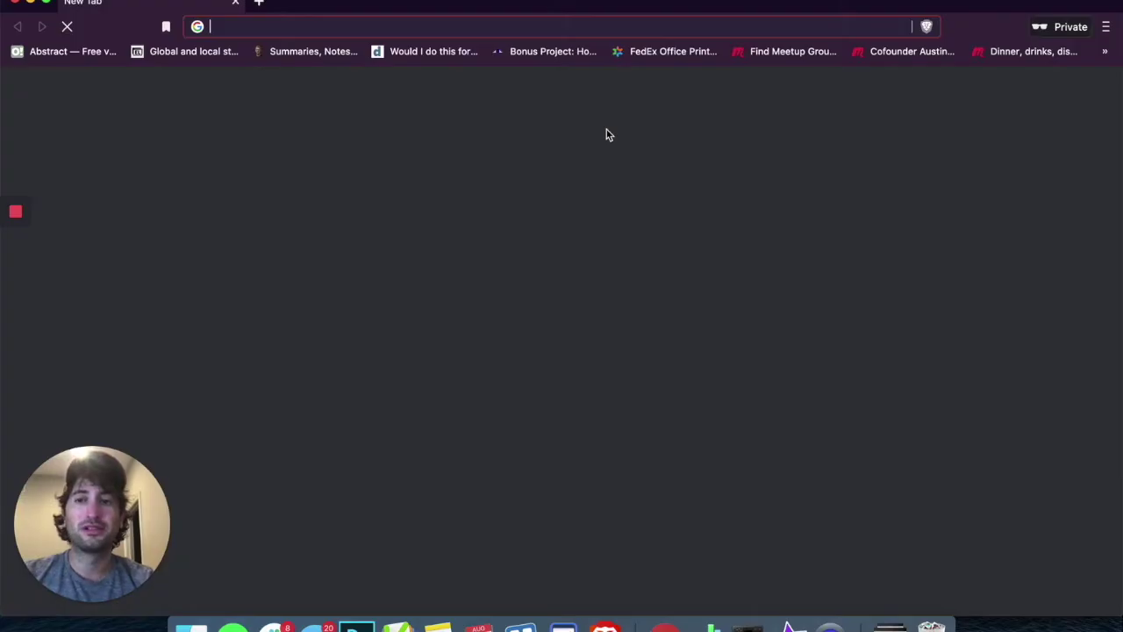
key("super+v")
key("Return")
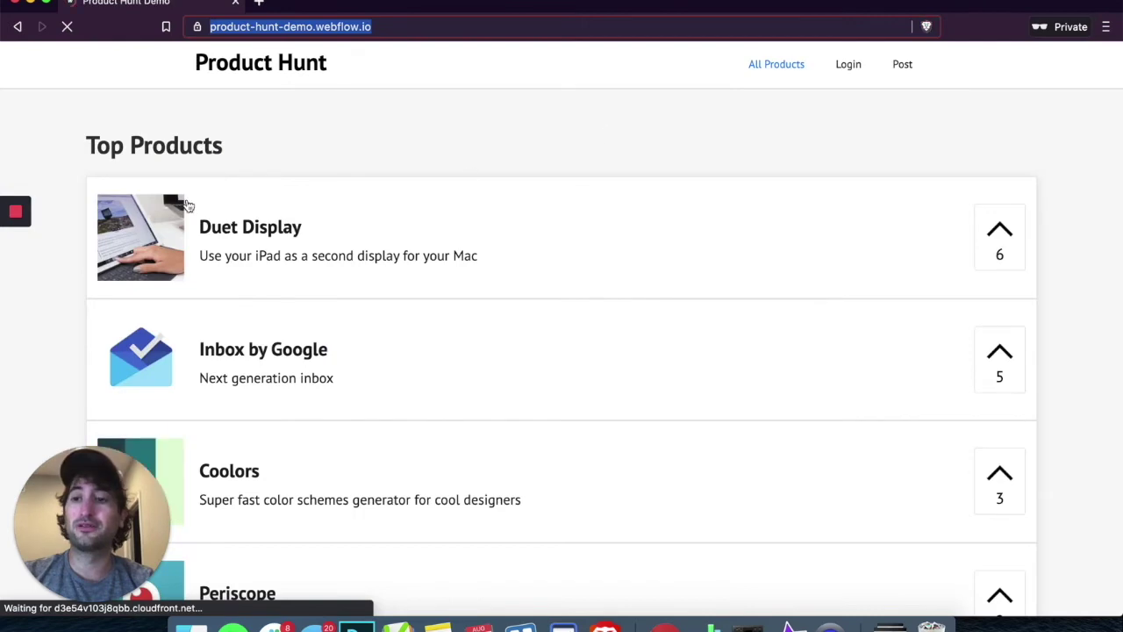
scroll(286, 208, "down", 2)
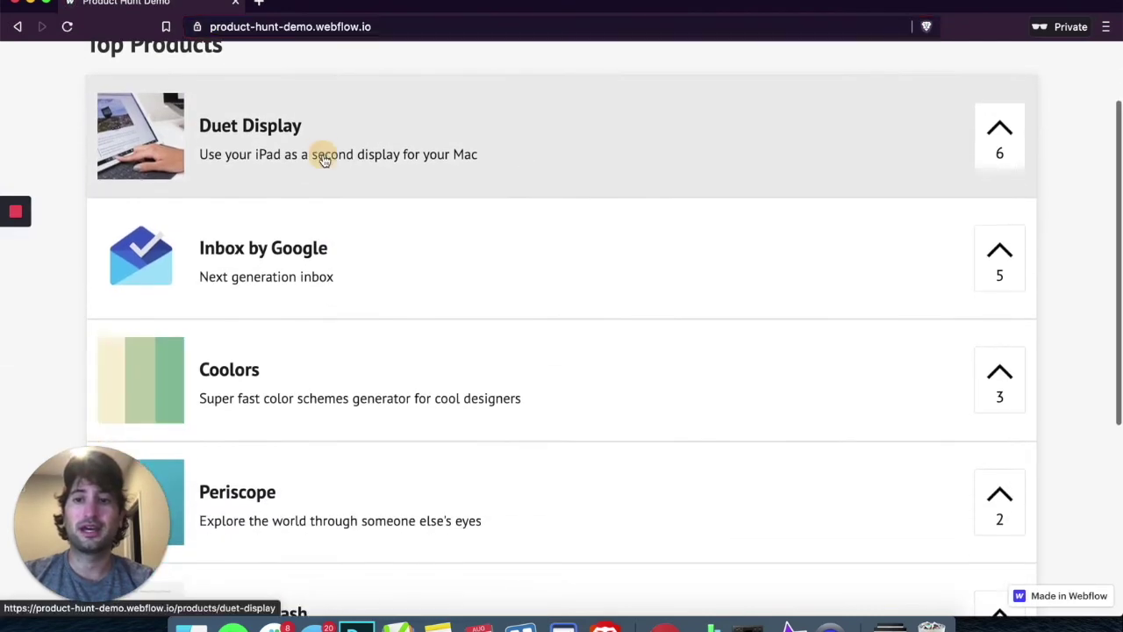
- Open the Duet Display product page and scroll through it
left_click(323, 160)
scroll(475, 208, "down", 10)
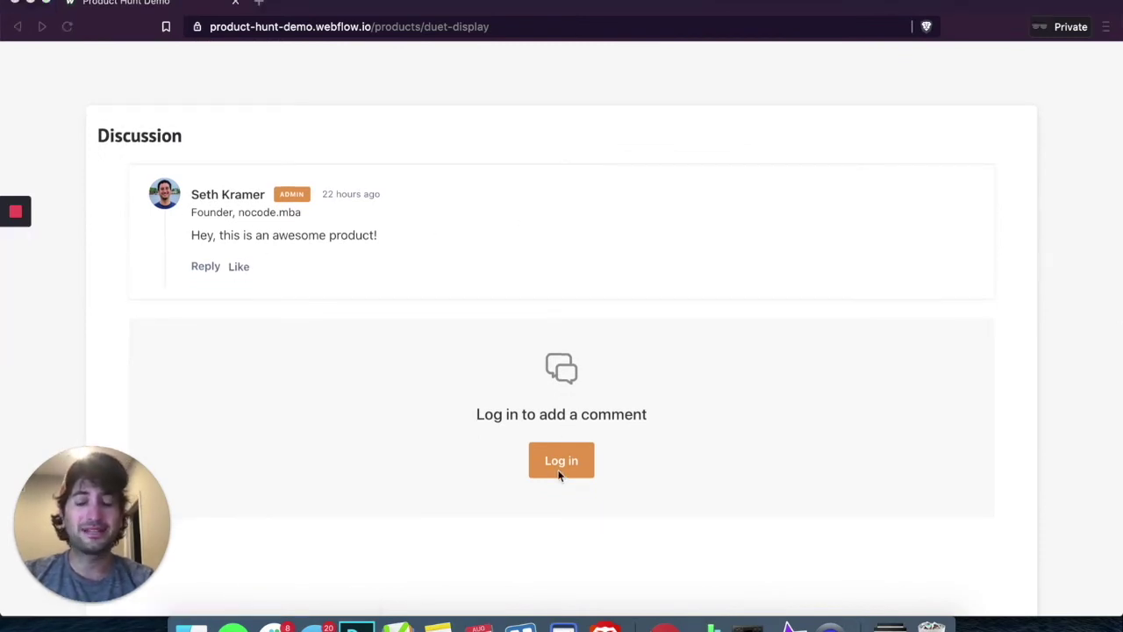
scroll(580, 392, "up", 10)
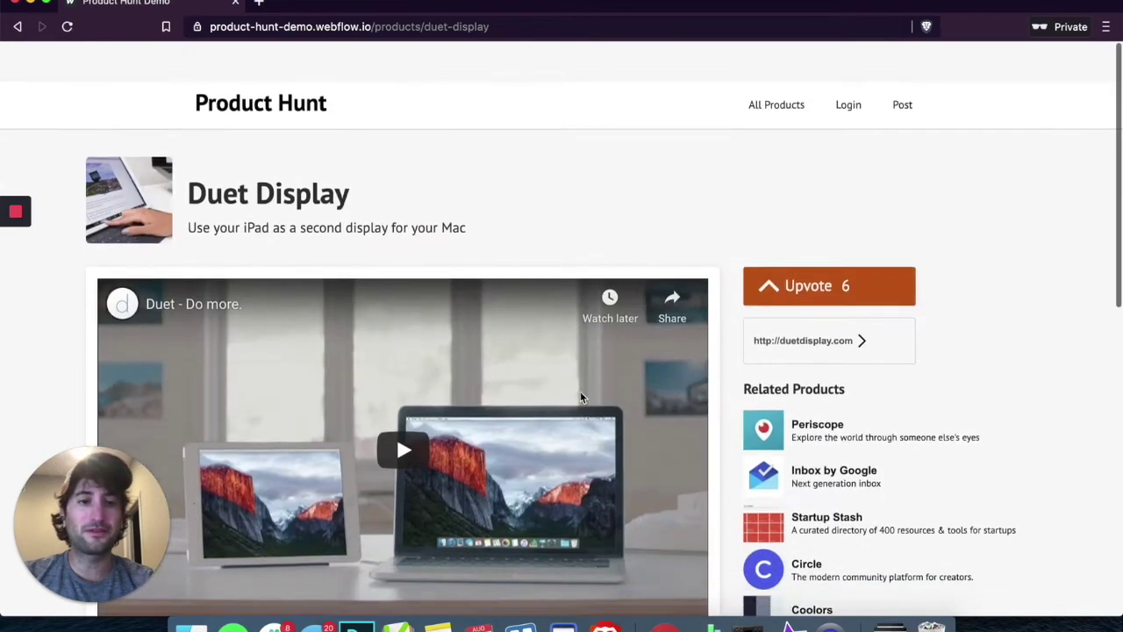
scroll(579, 391, "down", 2)
scroll(716, 246, "down", 2)
- Upvote Duet Display and sign up for a site account with a test email and password
left_click(790, 171)
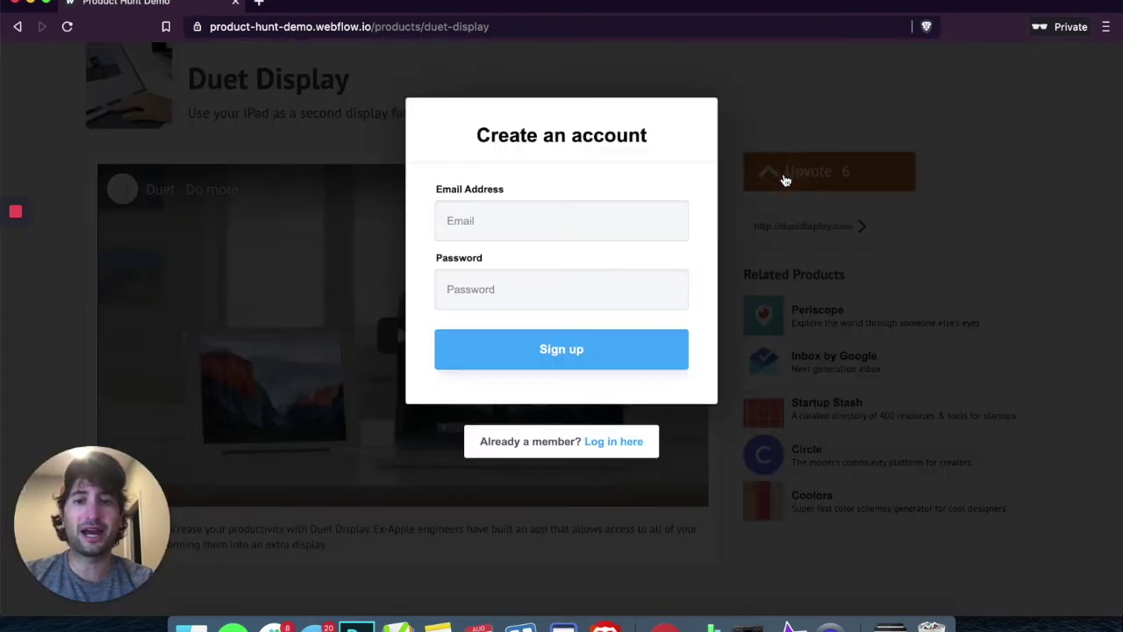
left_click(542, 219)
left_click(509, 226)
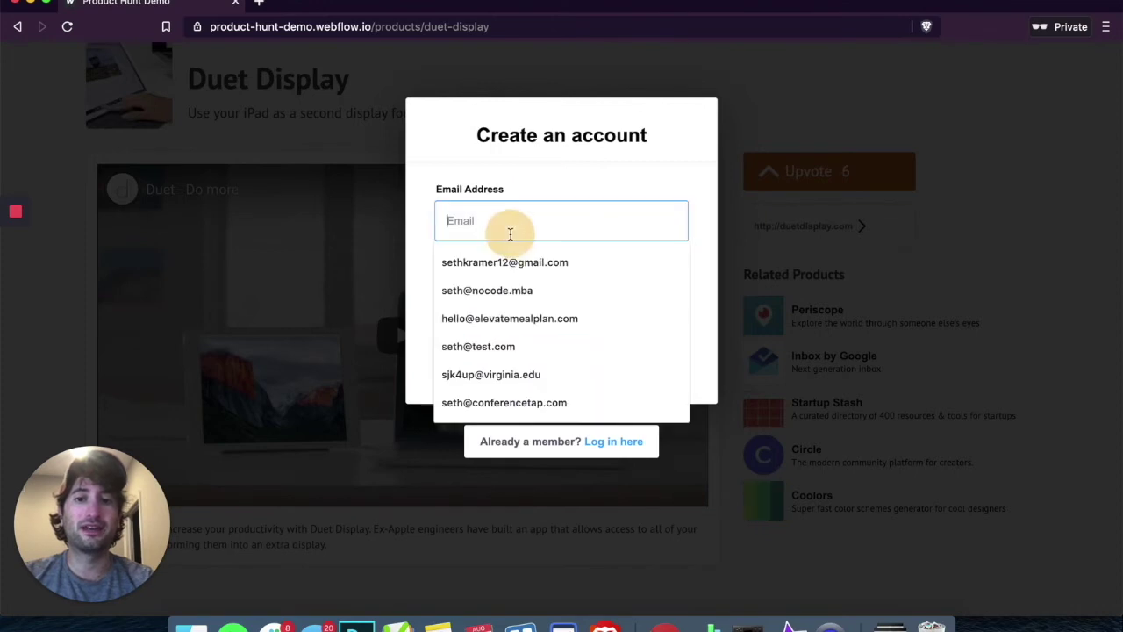
type("testing9")
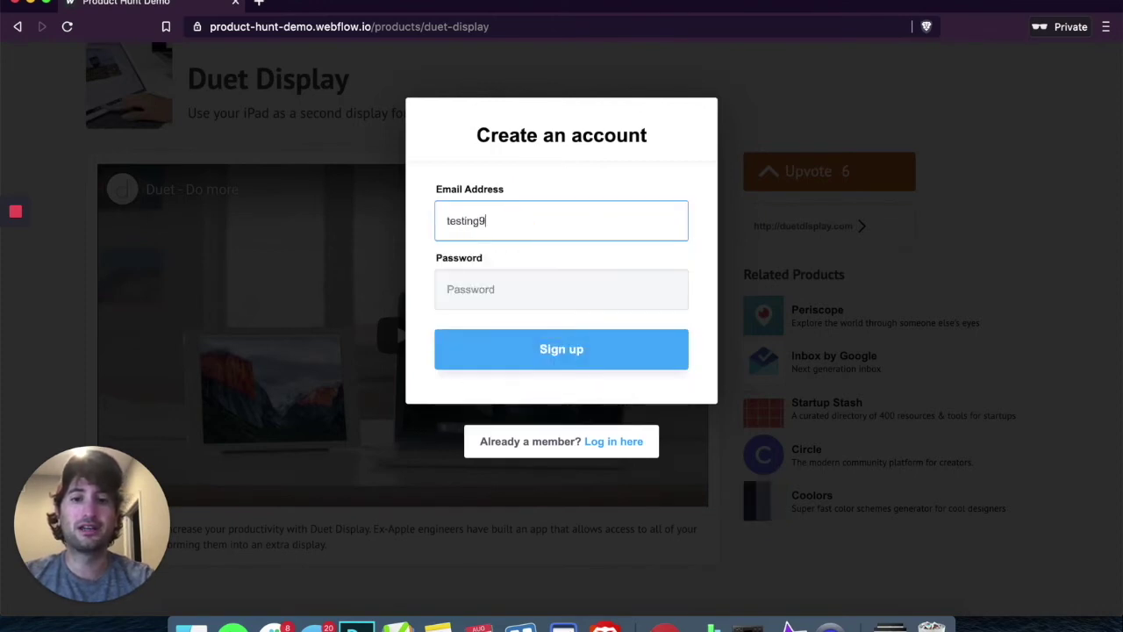
type("mail.co")
key("Tab")
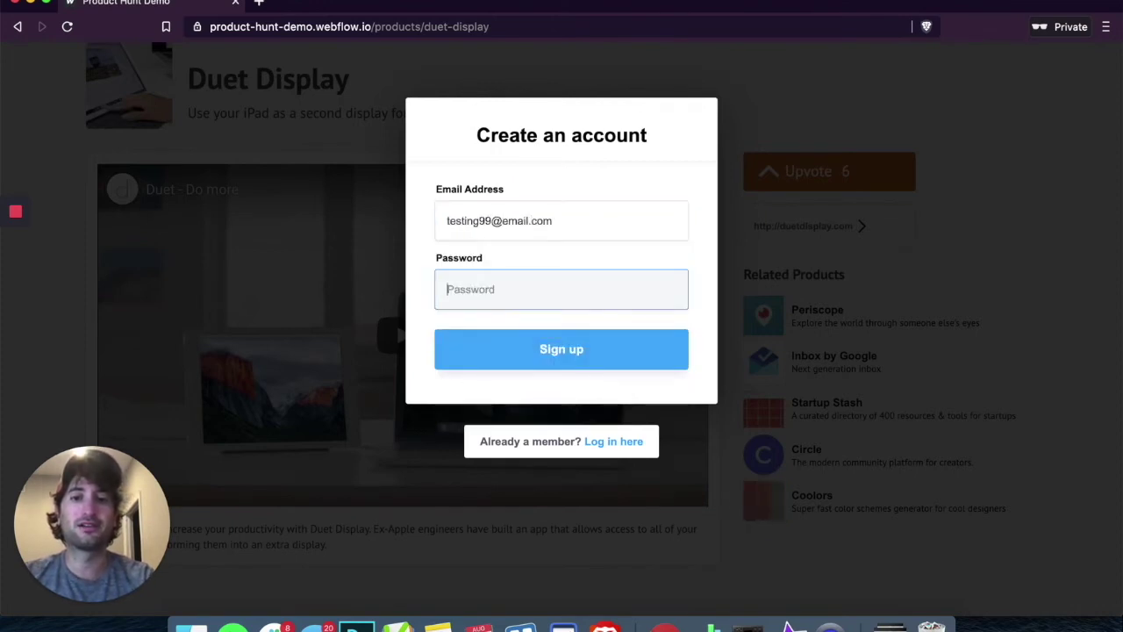
left_click(497, 341)
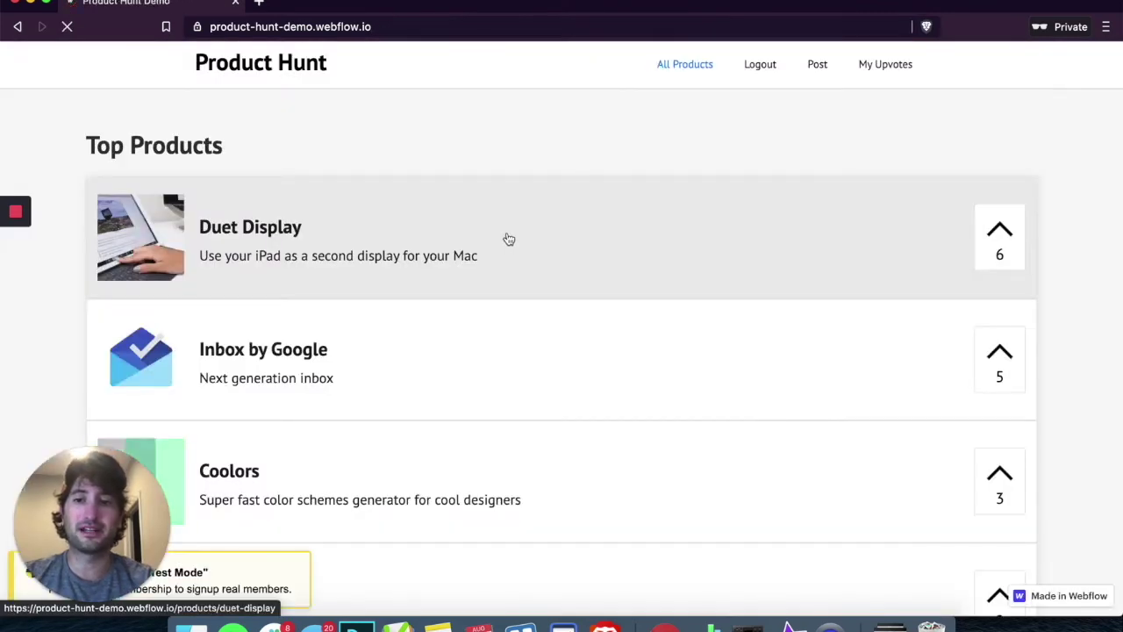
- Reopen Duet Display and click Log in under its Discussion section
scroll(514, 250, "down", 1)
left_click(514, 250)
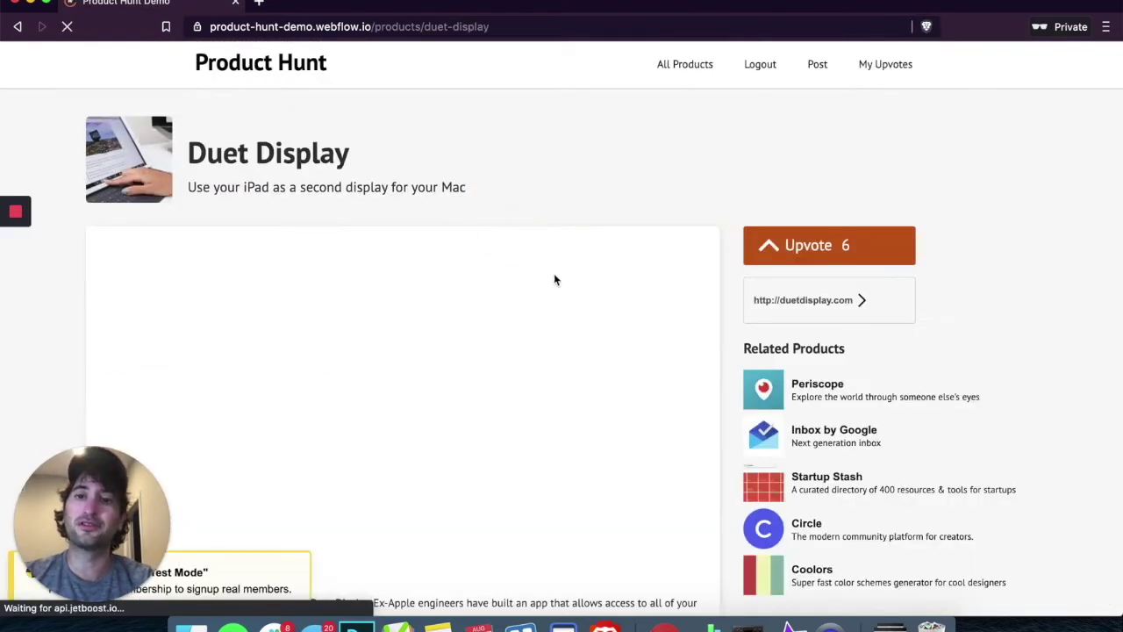
scroll(459, 194, "down", 1)
scroll(421, 281, "down", 5)
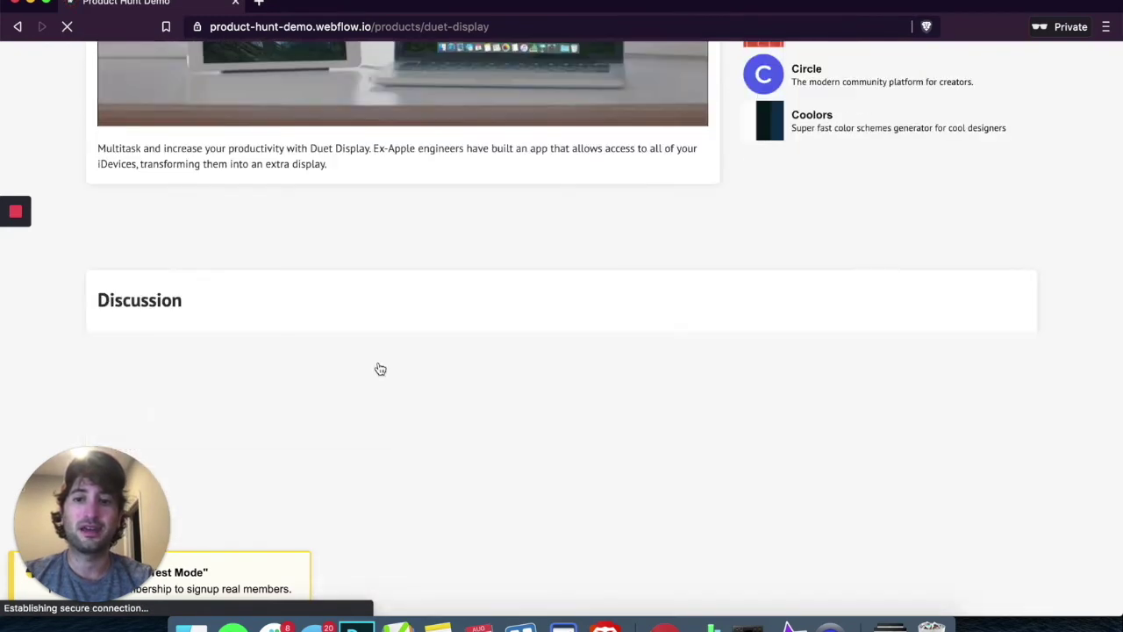
scroll(368, 333, "down", 1)
scroll(355, 290, "down", 1)
scroll(526, 351, "down", 1)
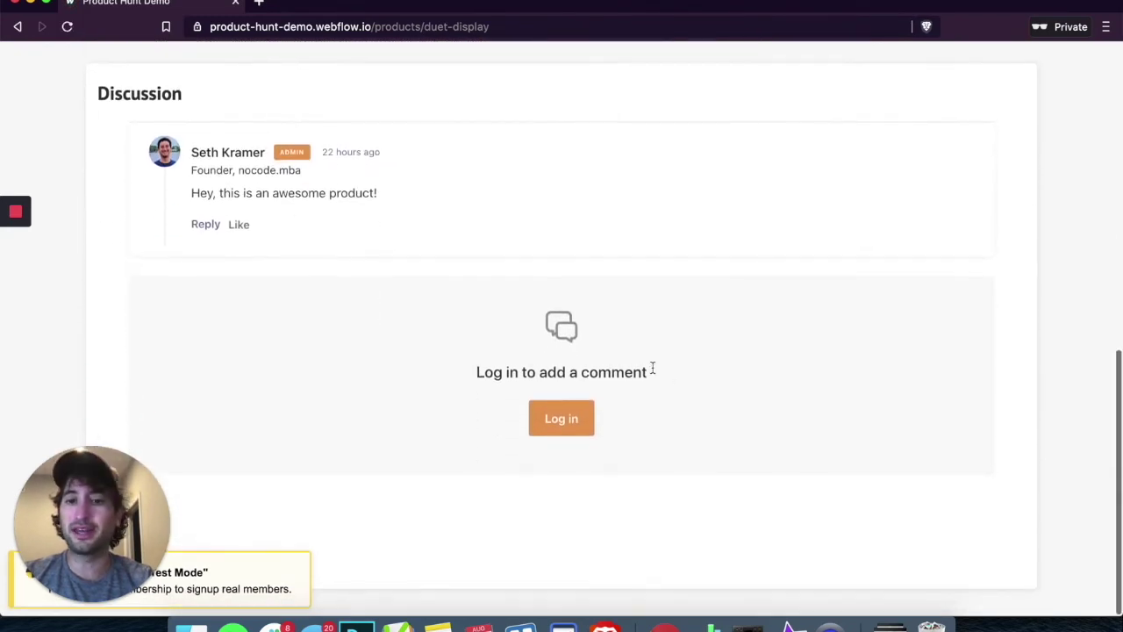
left_click(574, 419)
- Log in via Continue with Product Hunt Demo using the new member's email and password
scroll(386, 220, "up", 1)
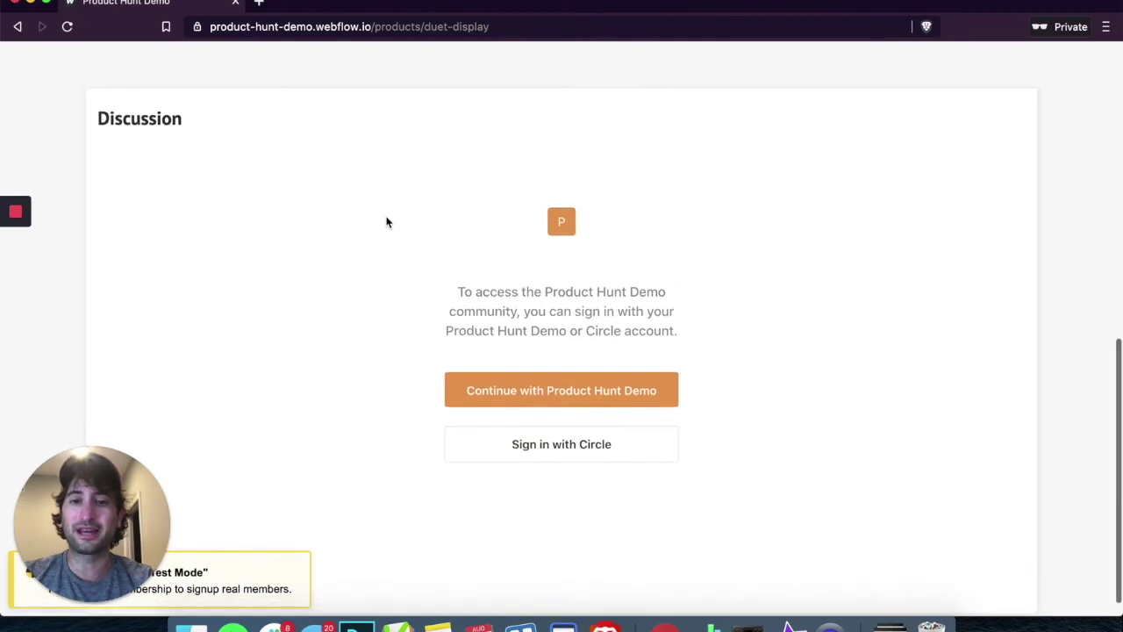
scroll(386, 220, "down", 1)
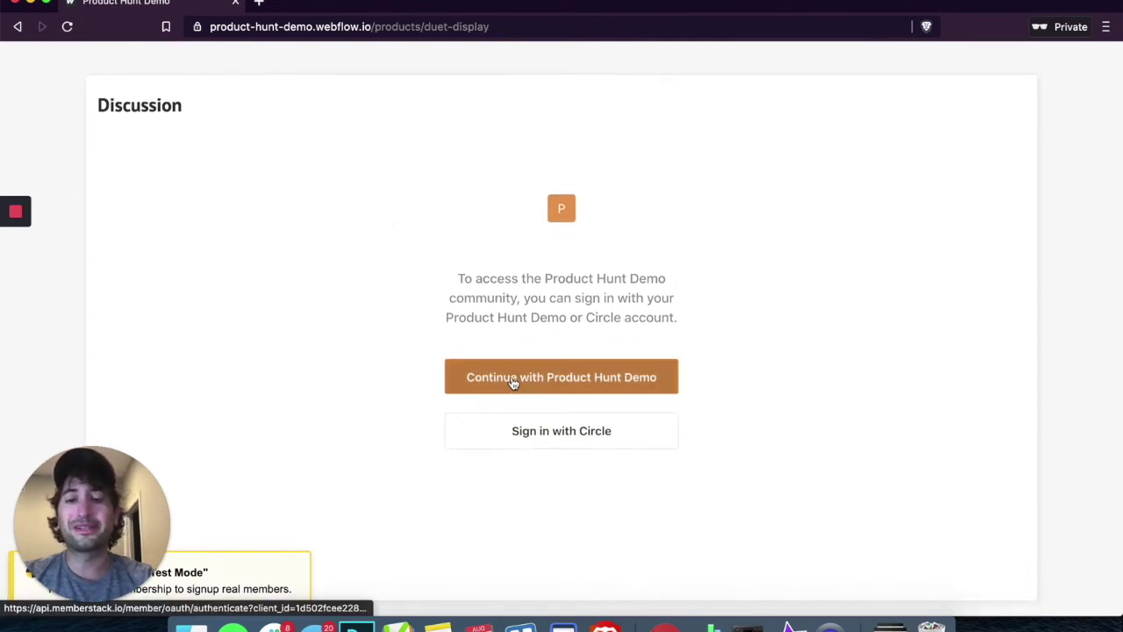
left_click(600, 386)
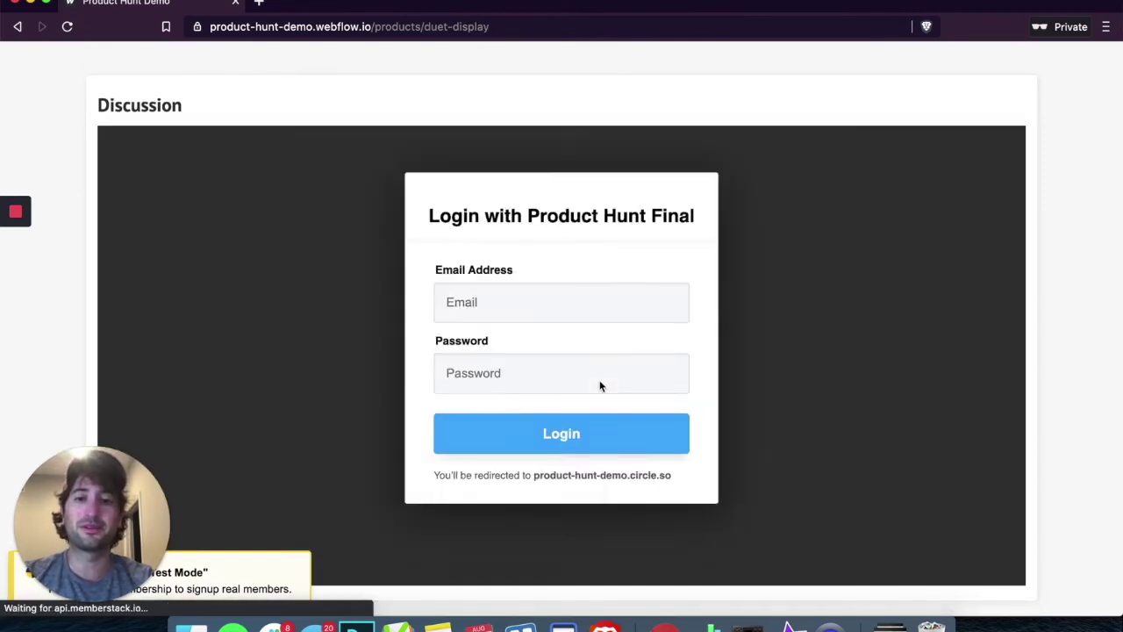
left_click(471, 321)
type("t")
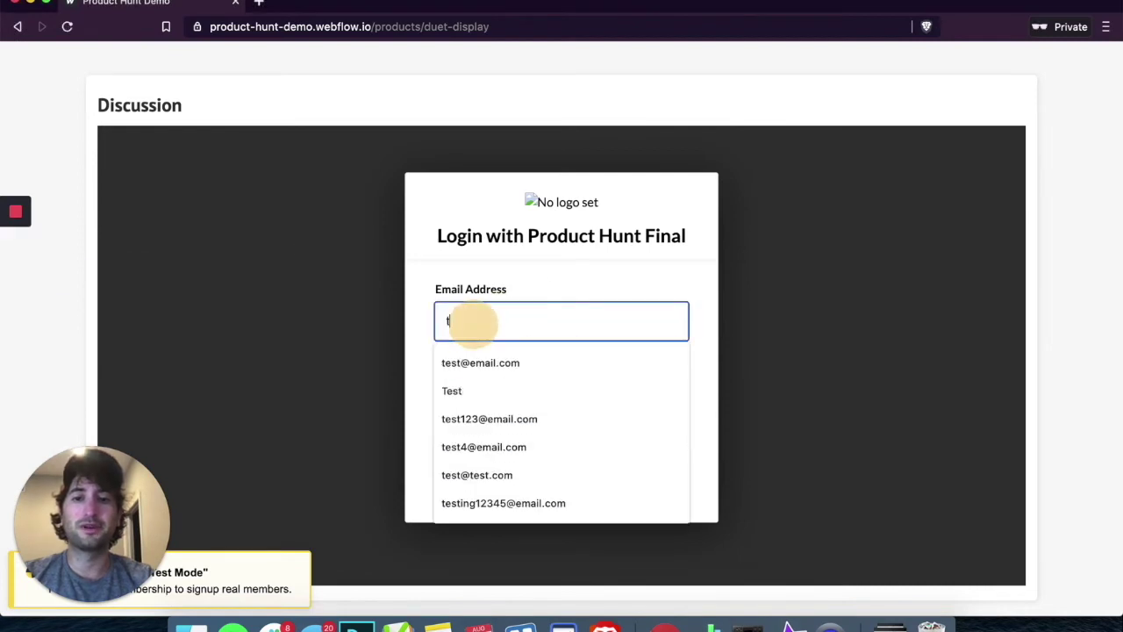
type("esting99@email.c")
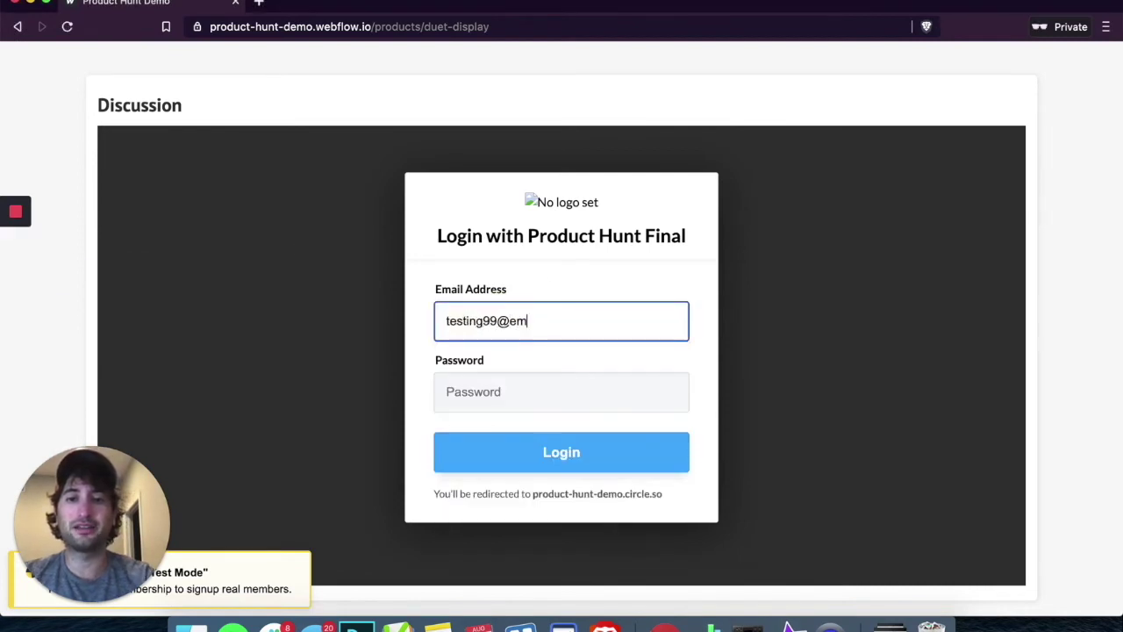
type("om")
key("Tab")
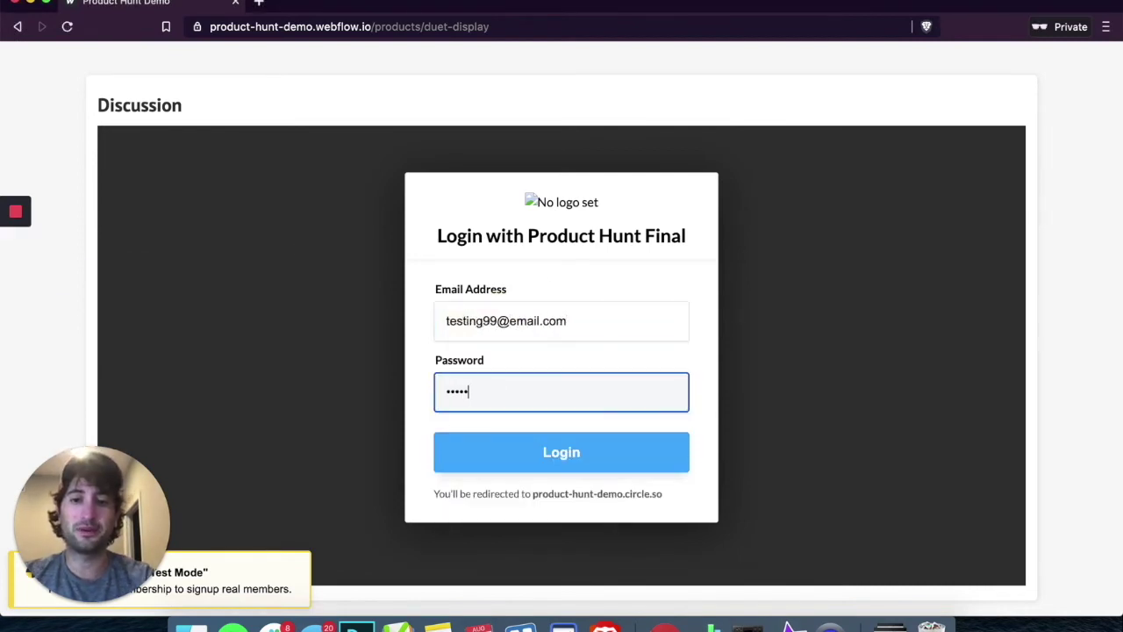
left_click(547, 452)
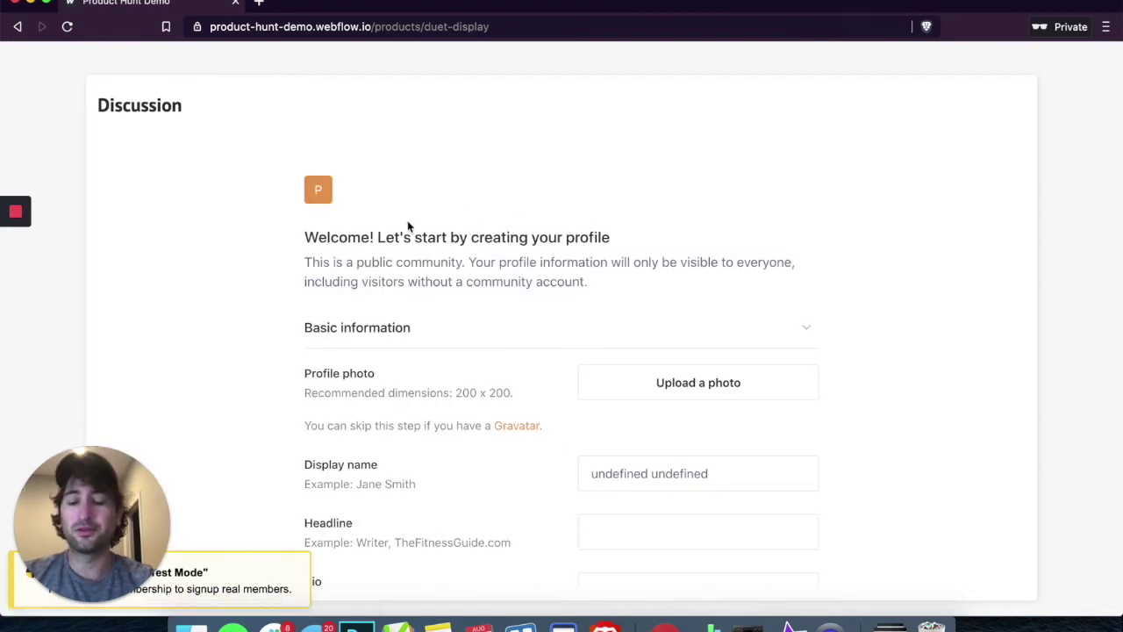
- Review the profile form and replace the placeholder display name with the member's name
scroll(407, 226, "down", 2)
scroll(261, 235, "up", 2)
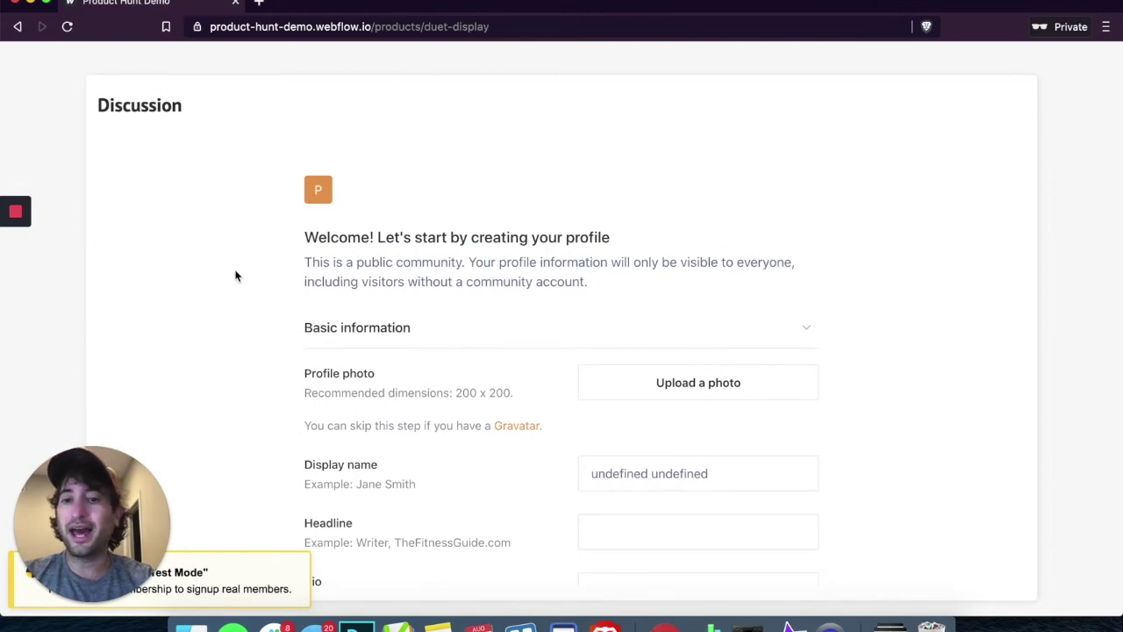
scroll(235, 276, "down", 2)
scroll(351, 334, "down", 3)
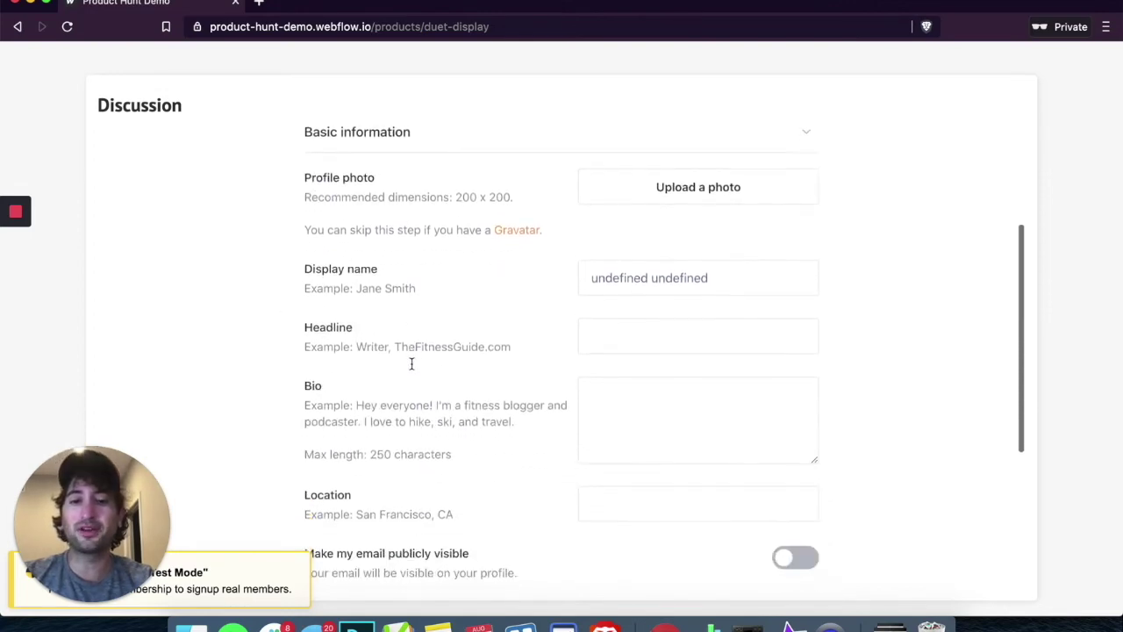
scroll(412, 363, "down", 4)
scroll(412, 363, "up", 5)
scroll(411, 363, "up", 1)
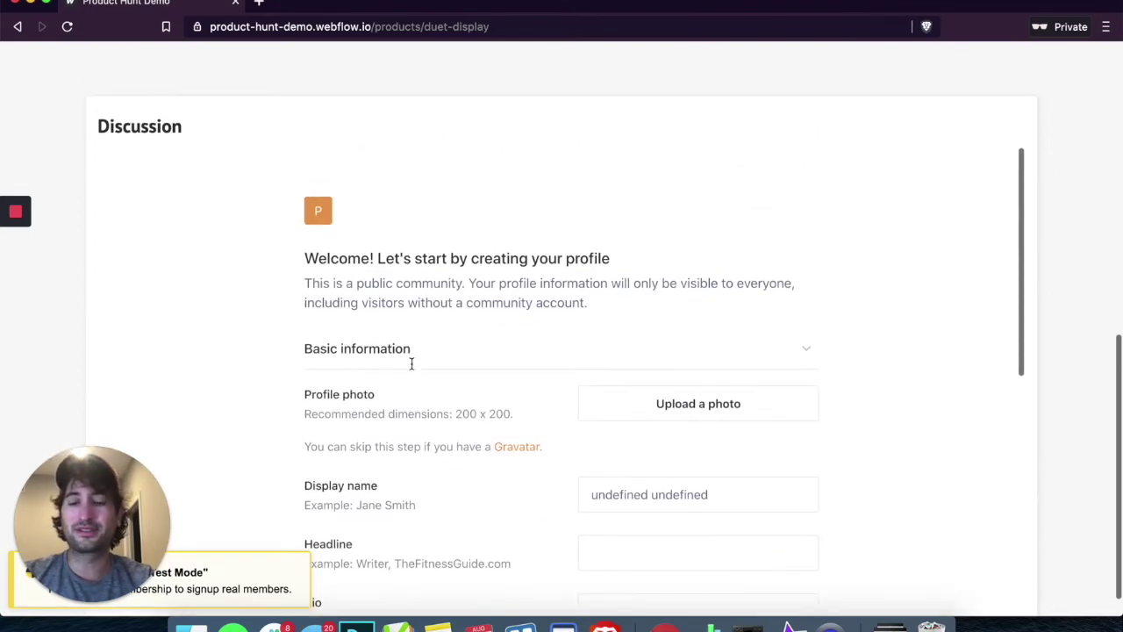
scroll(376, 275, "down", 2)
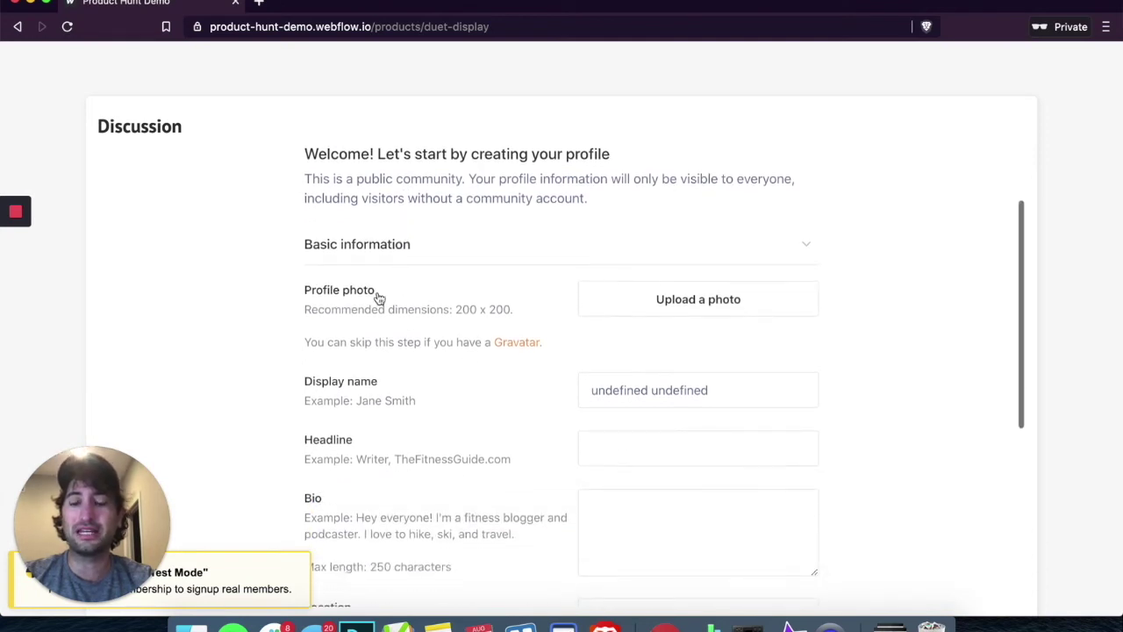
scroll(376, 294, "down", 2)
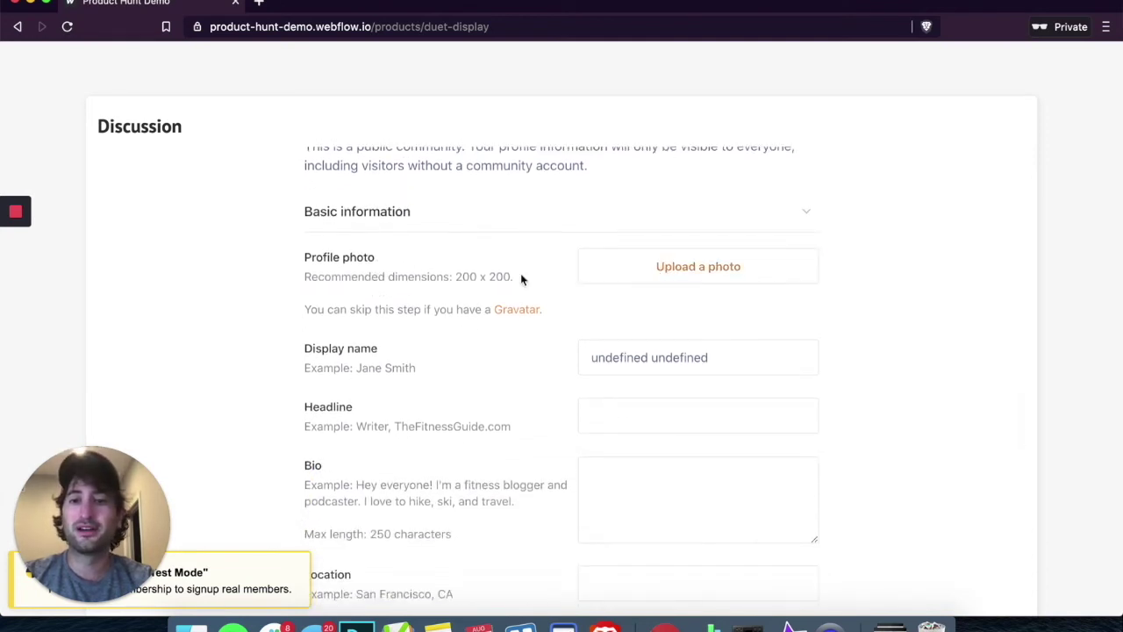
scroll(558, 326, "down", 2)
triple_click(641, 271)
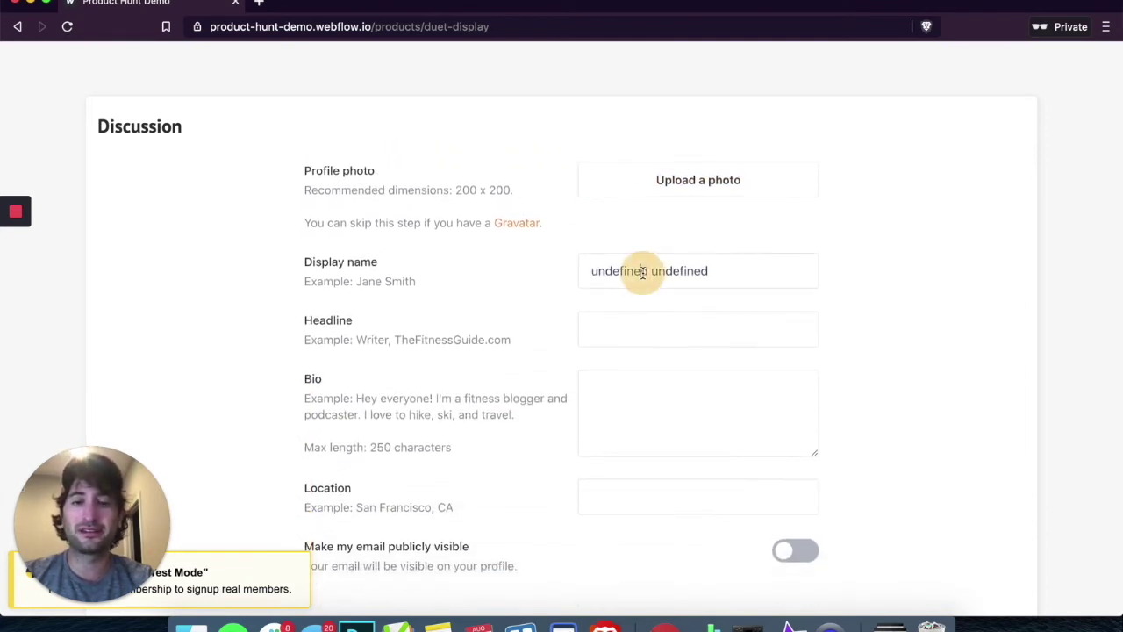
type("Seth Test")
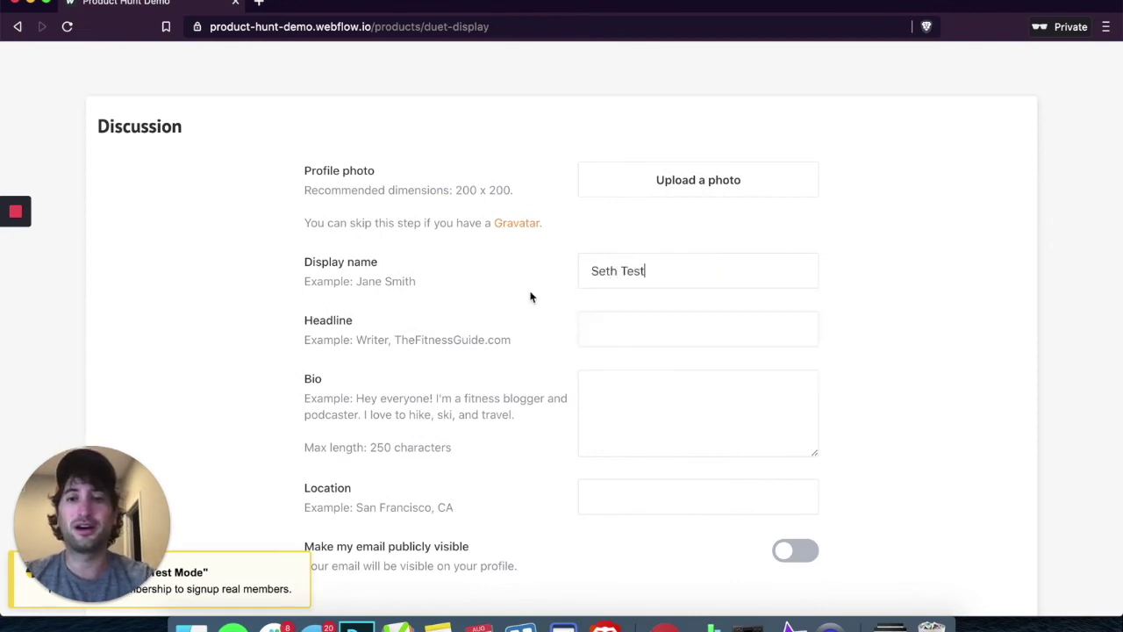
- Check the remaining profile fields and save the profile to load the Products space
scroll(529, 296, "down", 4)
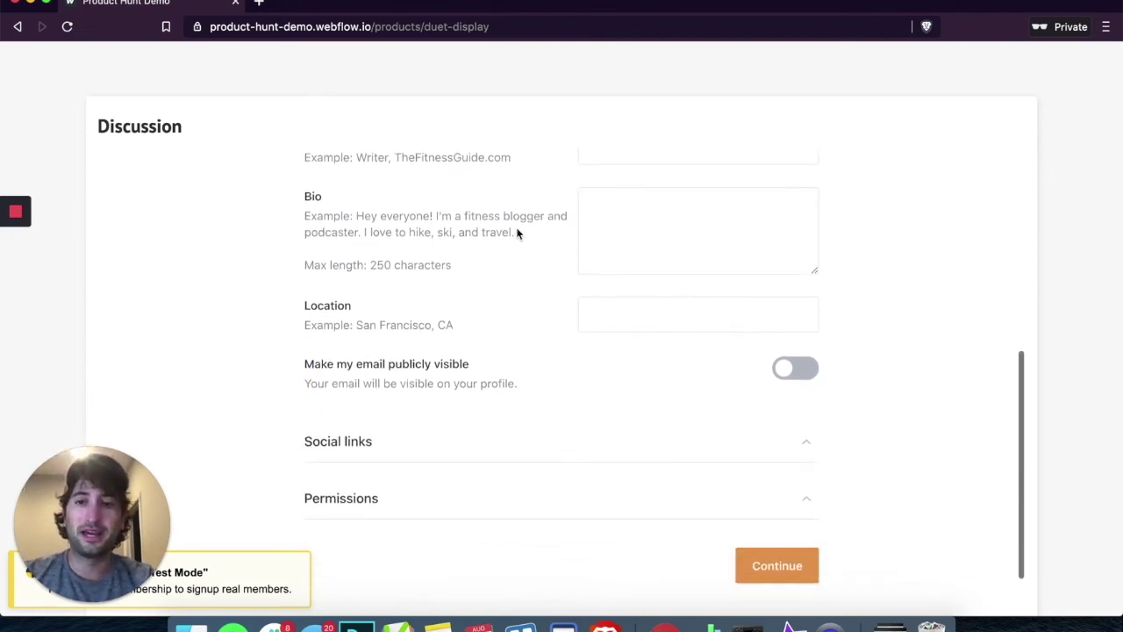
scroll(527, 230, "up", 2)
scroll(627, 342, "down", 1)
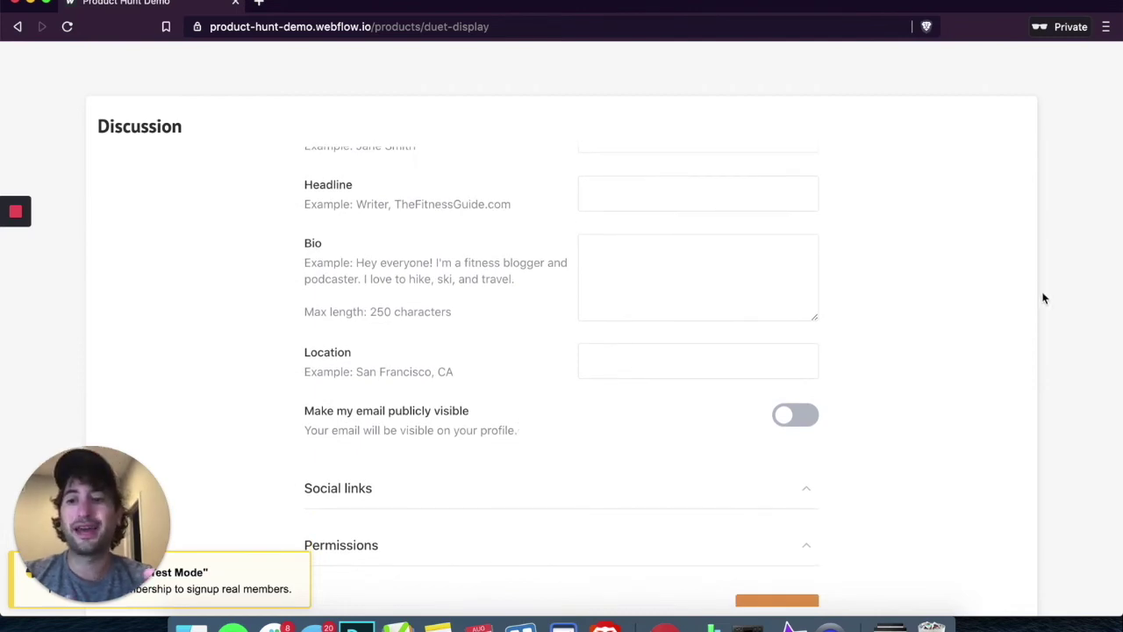
scroll(1043, 298, "up", 1)
scroll(1043, 298, "up", 5)
scroll(1043, 298, "up", 5)
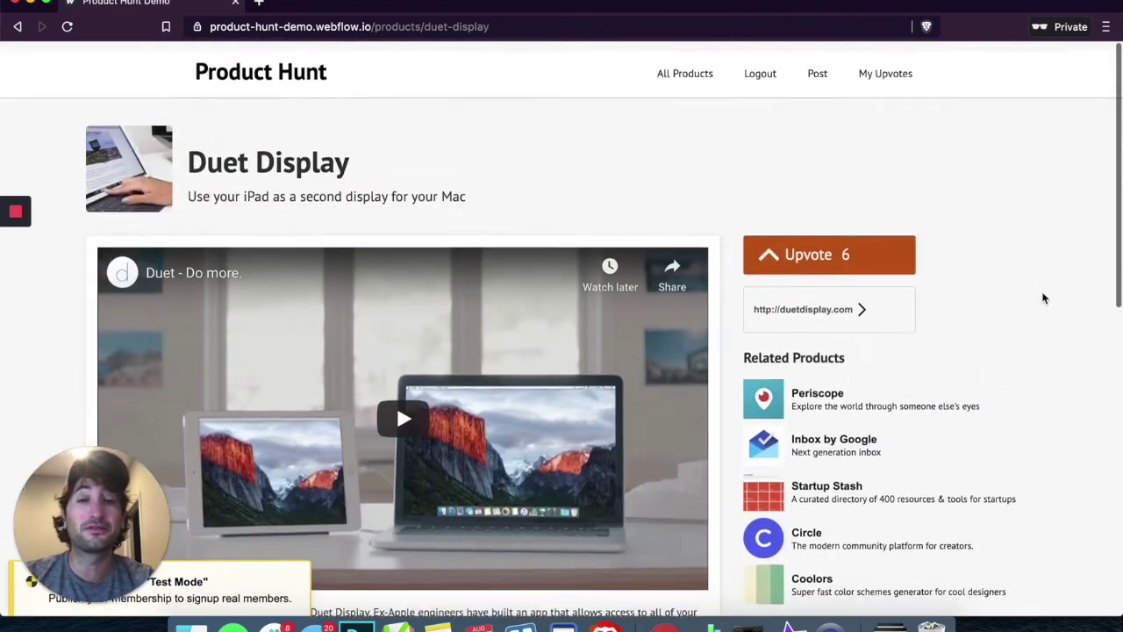
scroll(1043, 299, "down", 15)
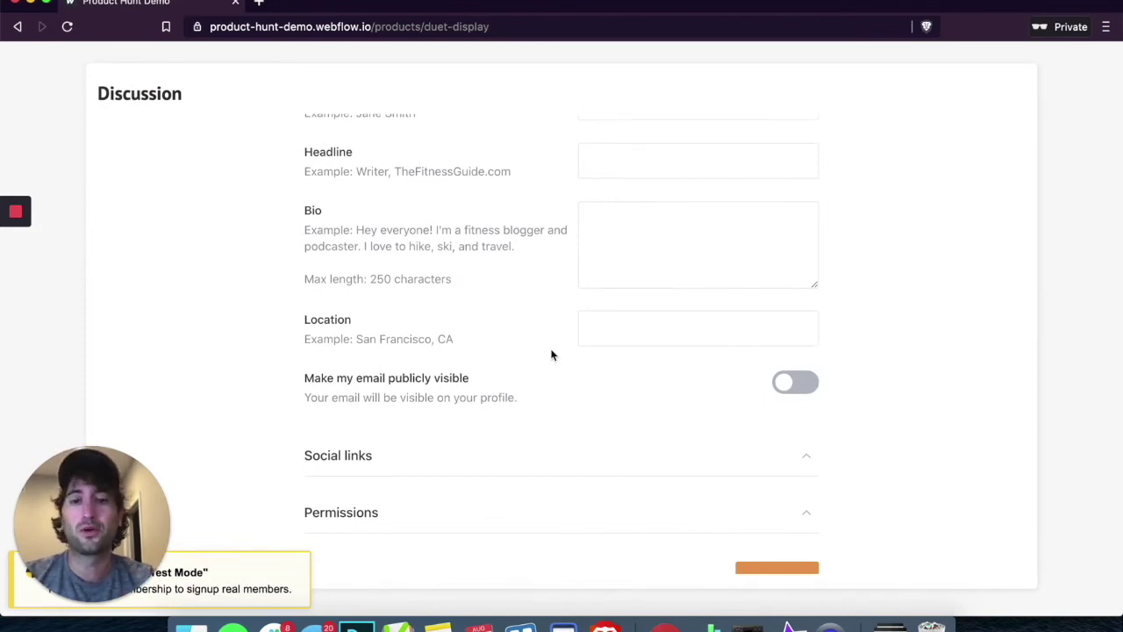
scroll(551, 354, "up", 2)
scroll(551, 354, "up", 1)
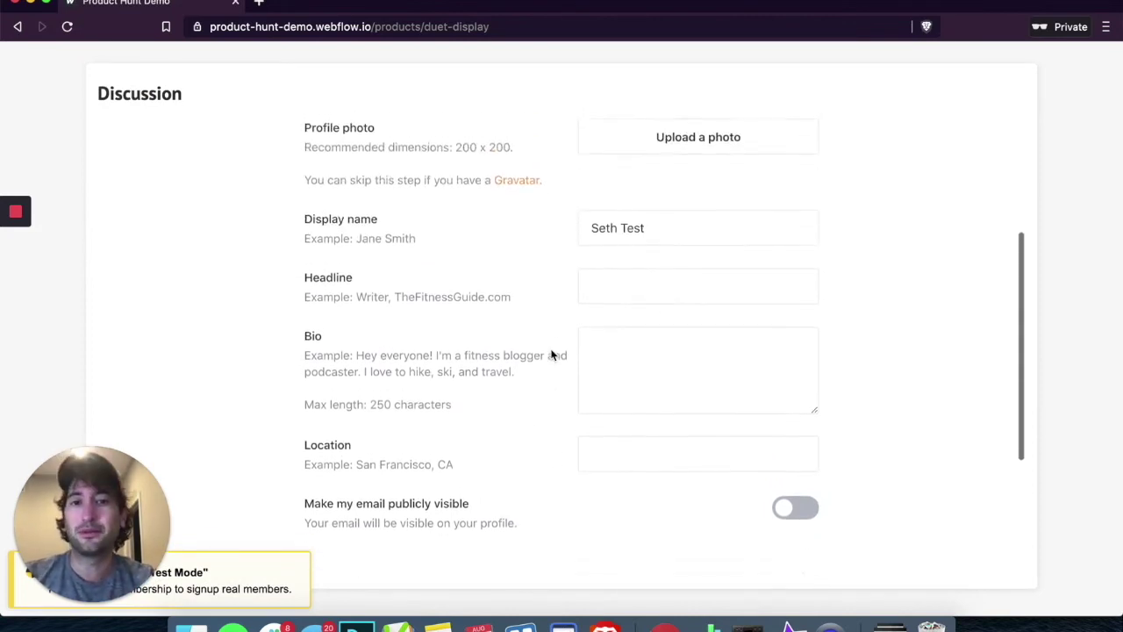
scroll(551, 354, "up", 2)
scroll(551, 354, "down", 2)
scroll(551, 355, "down", 3)
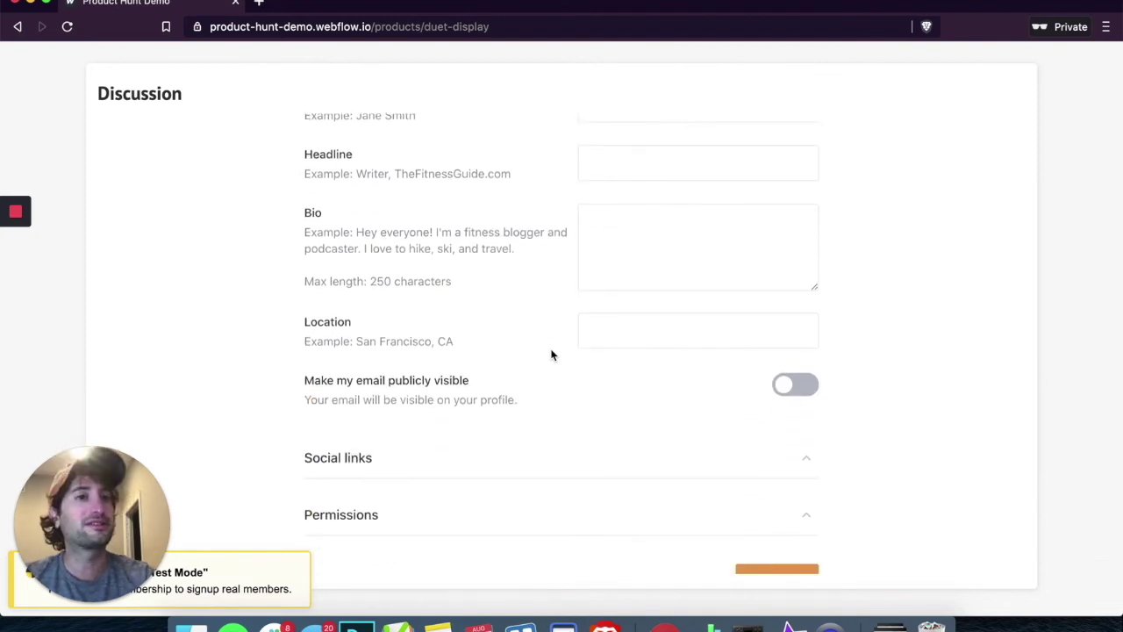
scroll(459, 293, "up", 3)
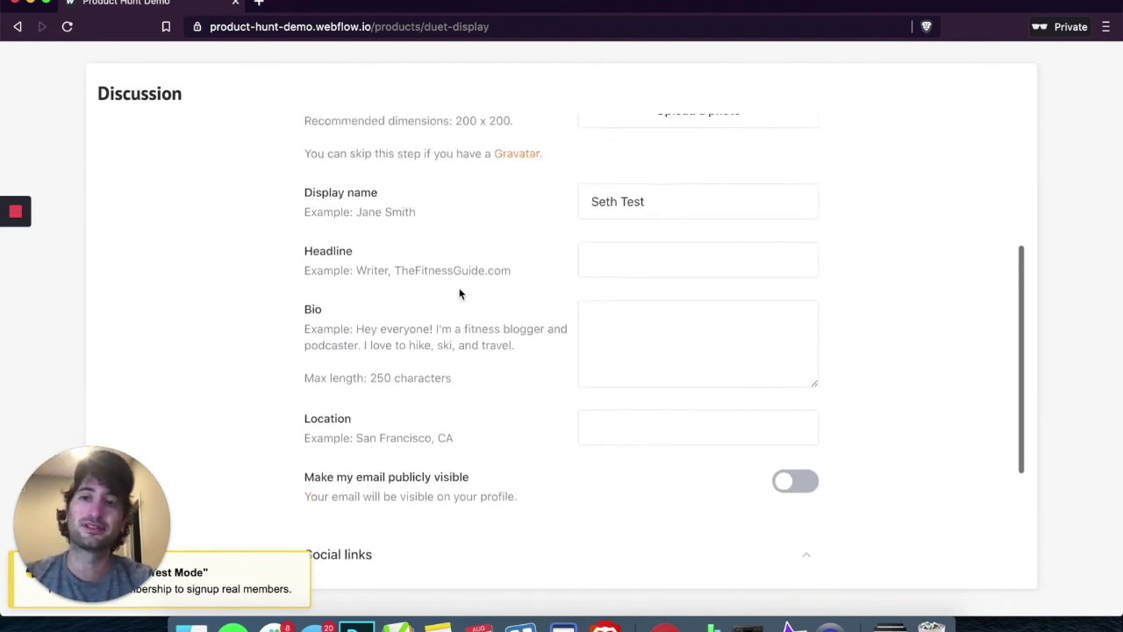
scroll(599, 365, "down", 5)
left_click(794, 485)
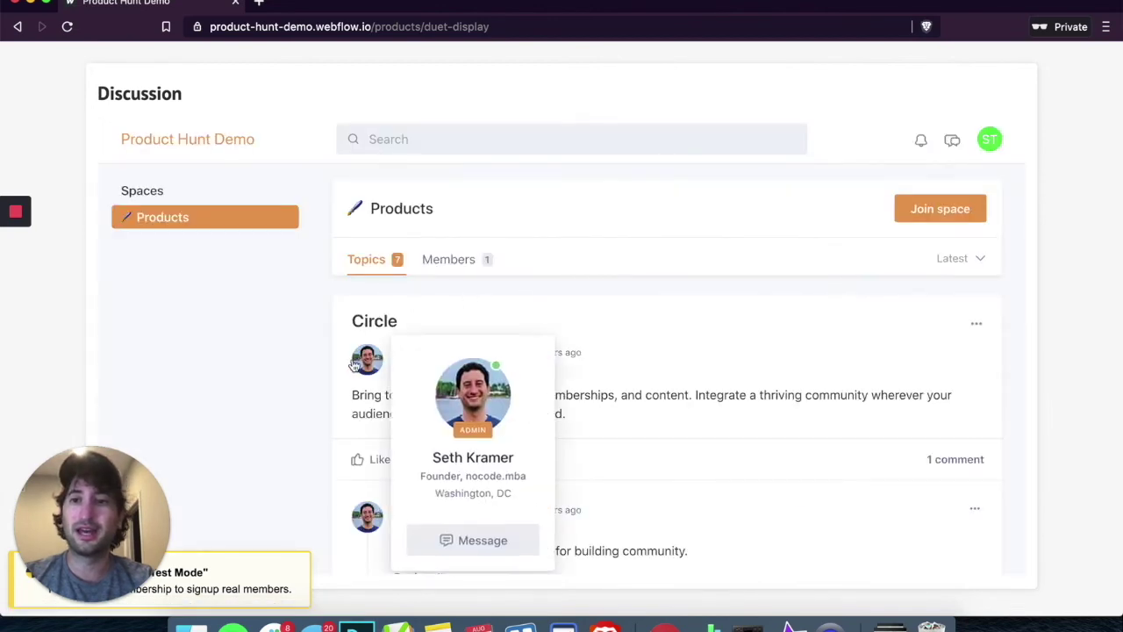
- Browse the embedded community, then return to the Product Hunt home page
scroll(367, 360, "up", 2)
scroll(370, 158, "down", 2)
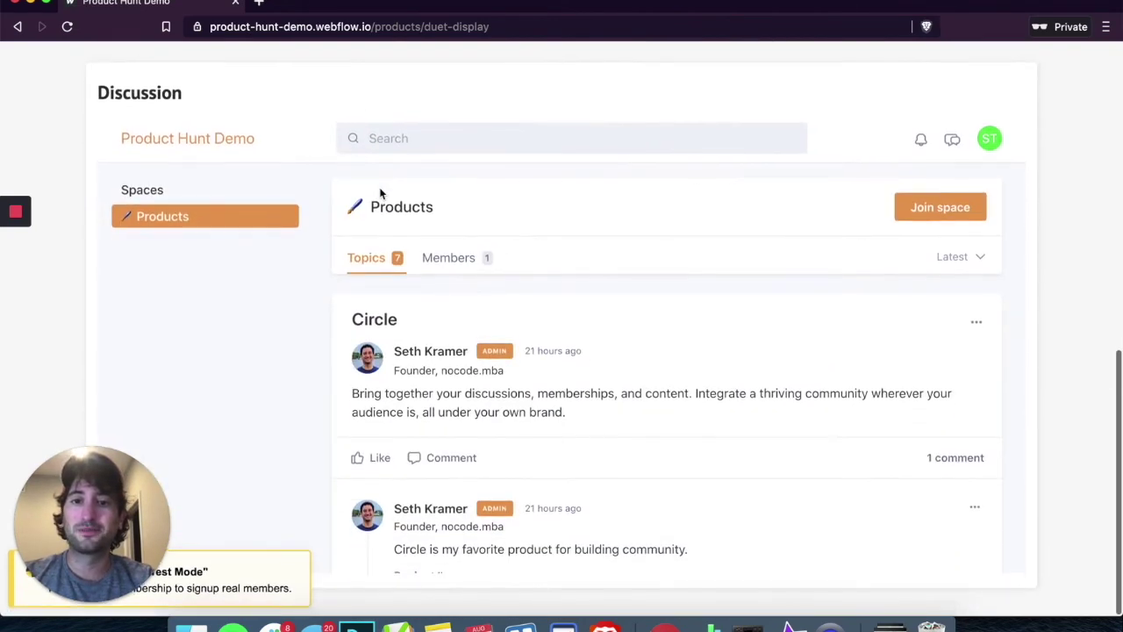
scroll(439, 311, "down", 3)
scroll(328, 303, "down", 6)
scroll(329, 304, "up", 5)
scroll(439, 351, "up", 3)
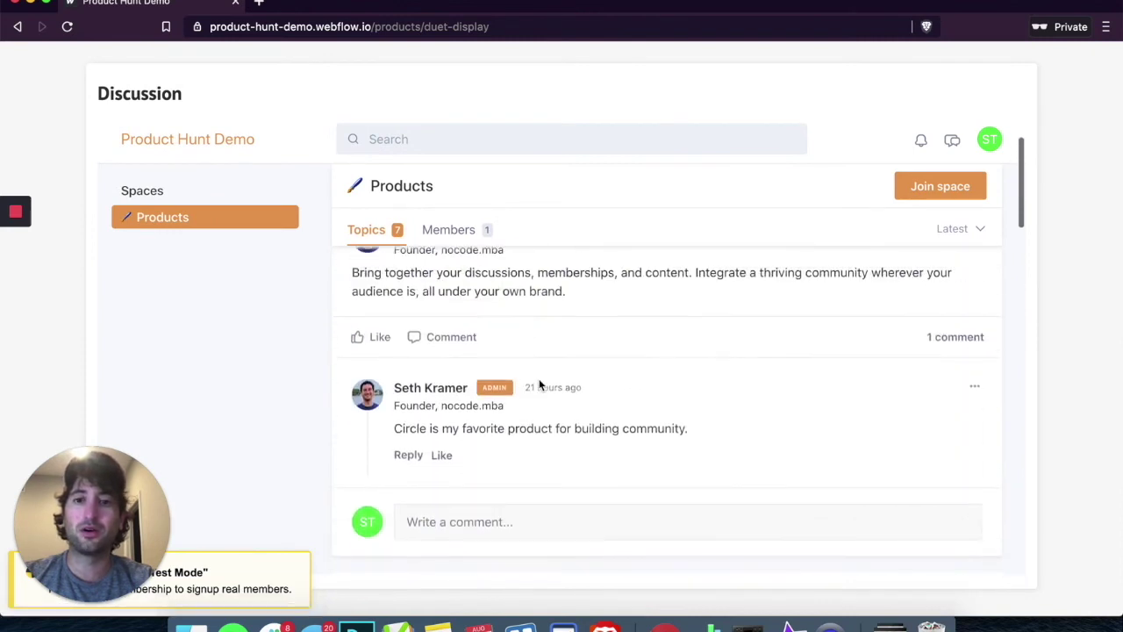
scroll(518, 388, "up", 2)
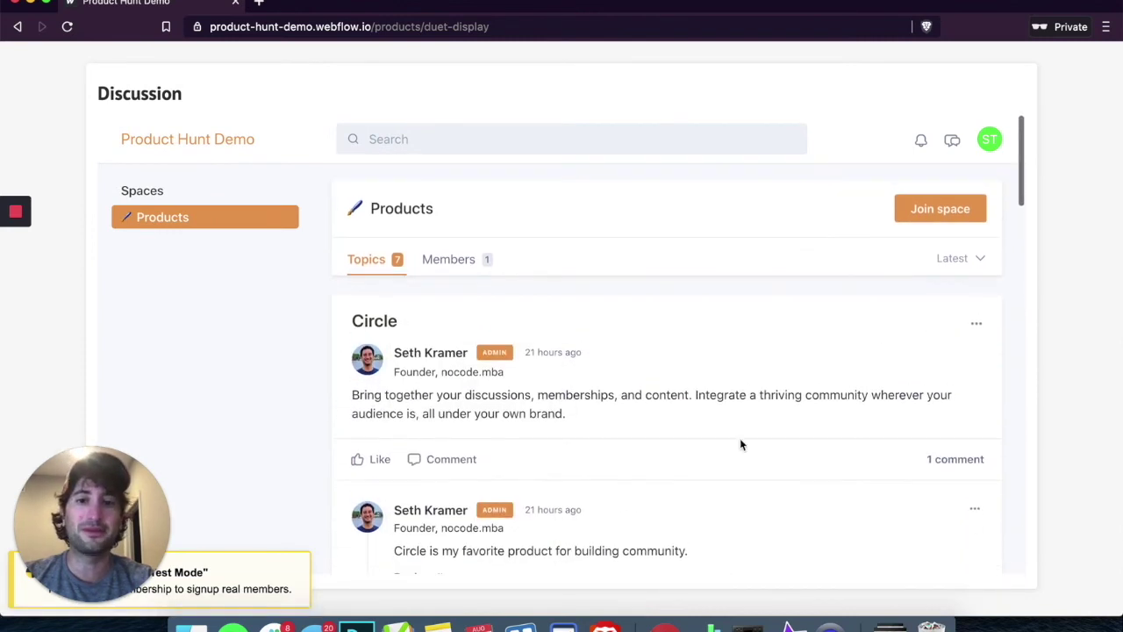
scroll(739, 438, "down", 2)
scroll(722, 433, "down", 3)
scroll(715, 438, "up", 3)
scroll(693, 434, "up", 2)
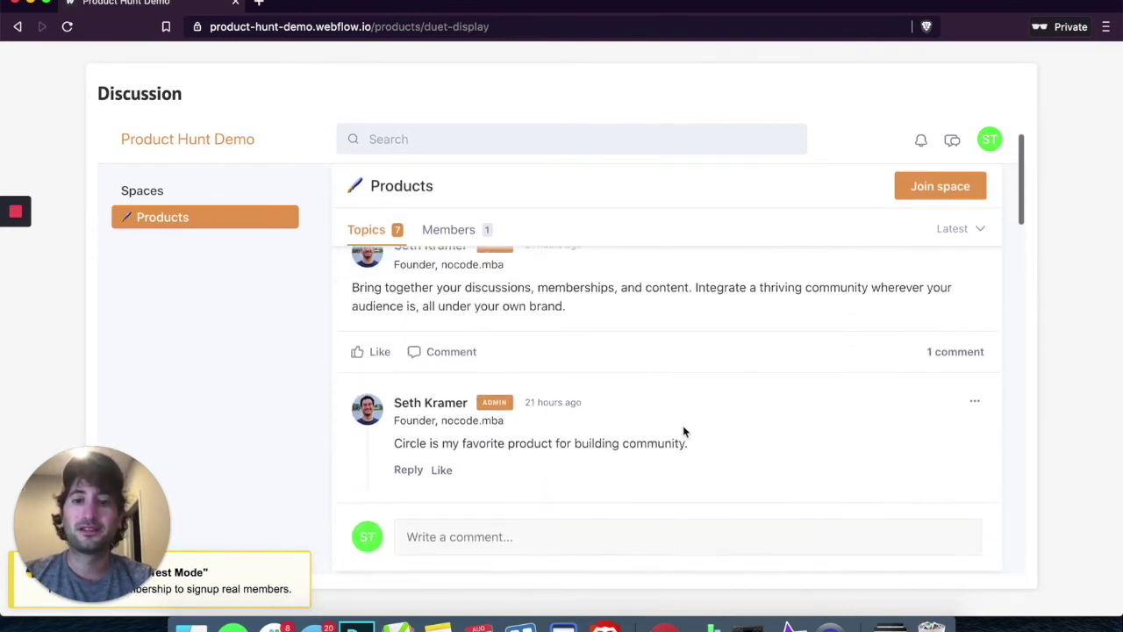
scroll(579, 451, "up", 2)
scroll(456, 395, "up", 2)
scroll(386, 290, "down", 2)
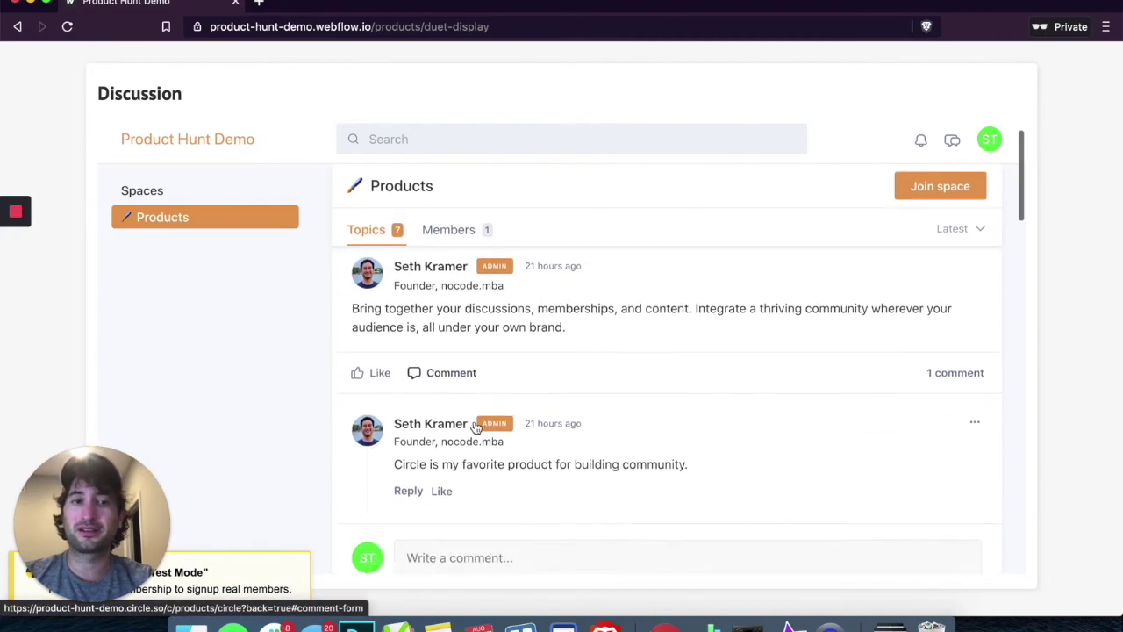
scroll(1077, 258, "up", 10)
scroll(486, 221, "down", 2)
scroll(500, 232, "down", 5)
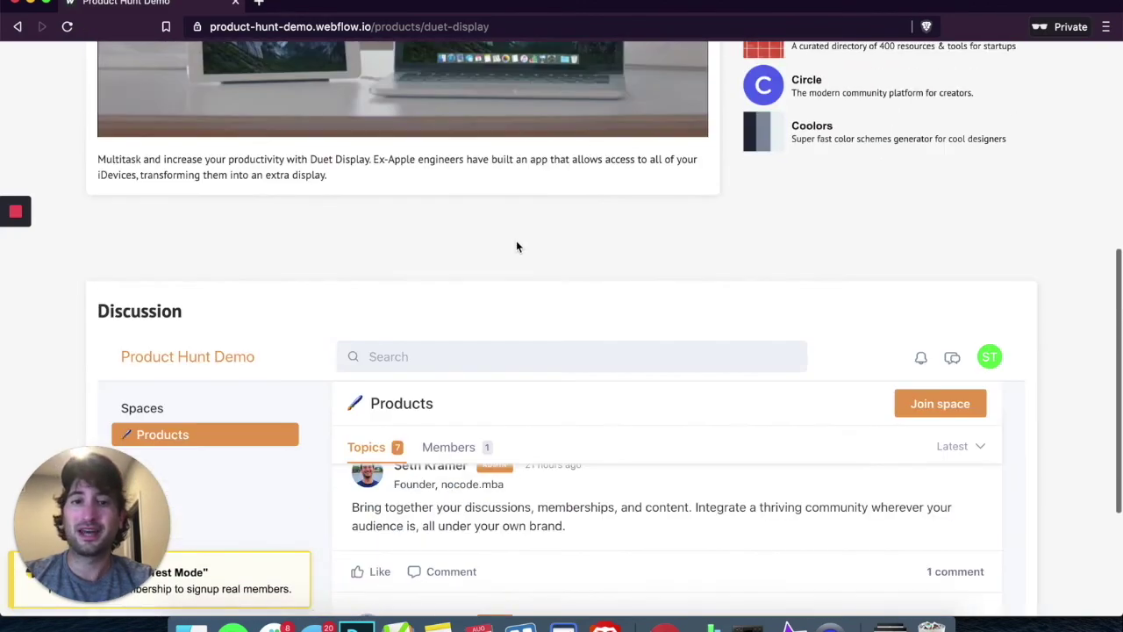
scroll(474, 228, "up", 5)
left_click(268, 70)
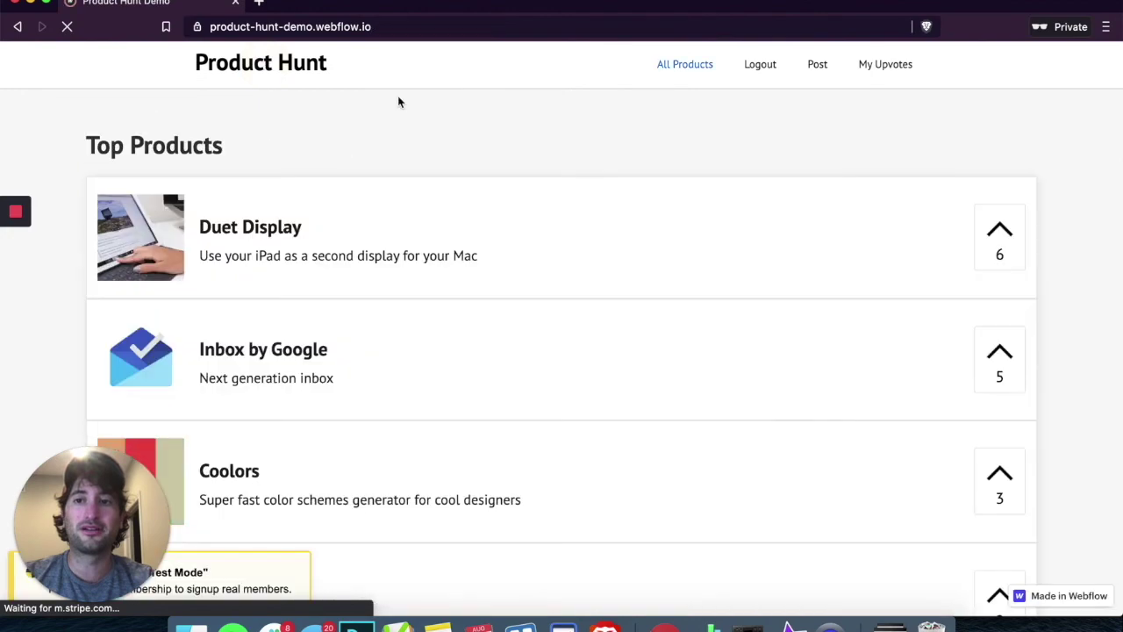
- Reopen the Duet Display page and start a new comment in its Discussion
scroll(400, 167, "down", 2)
left_click(298, 115)
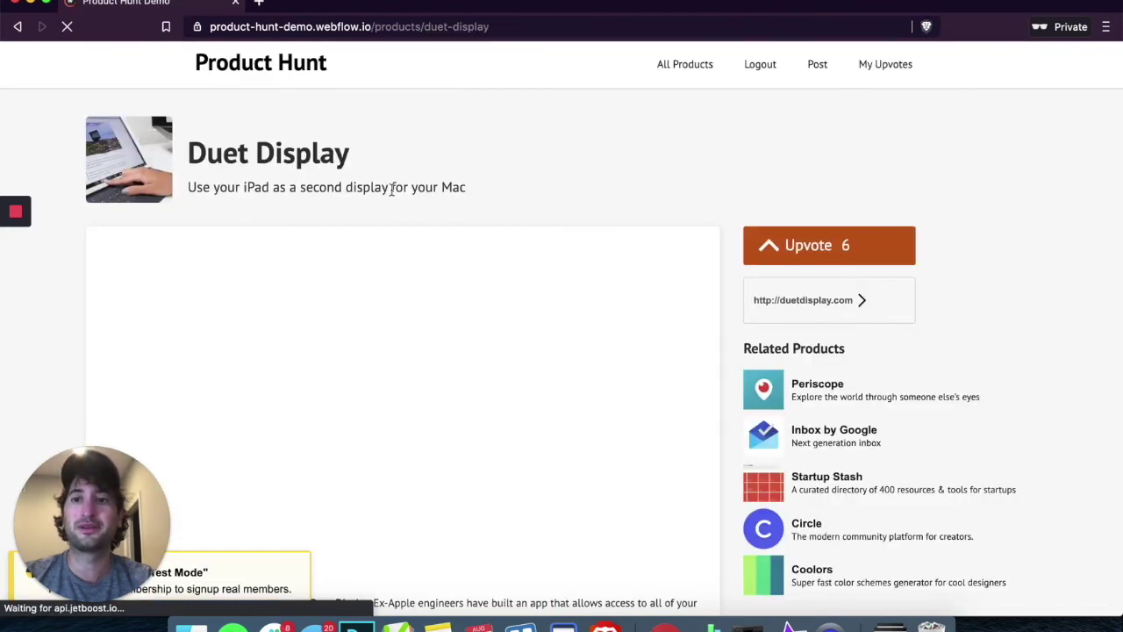
scroll(744, 252, "down", 5)
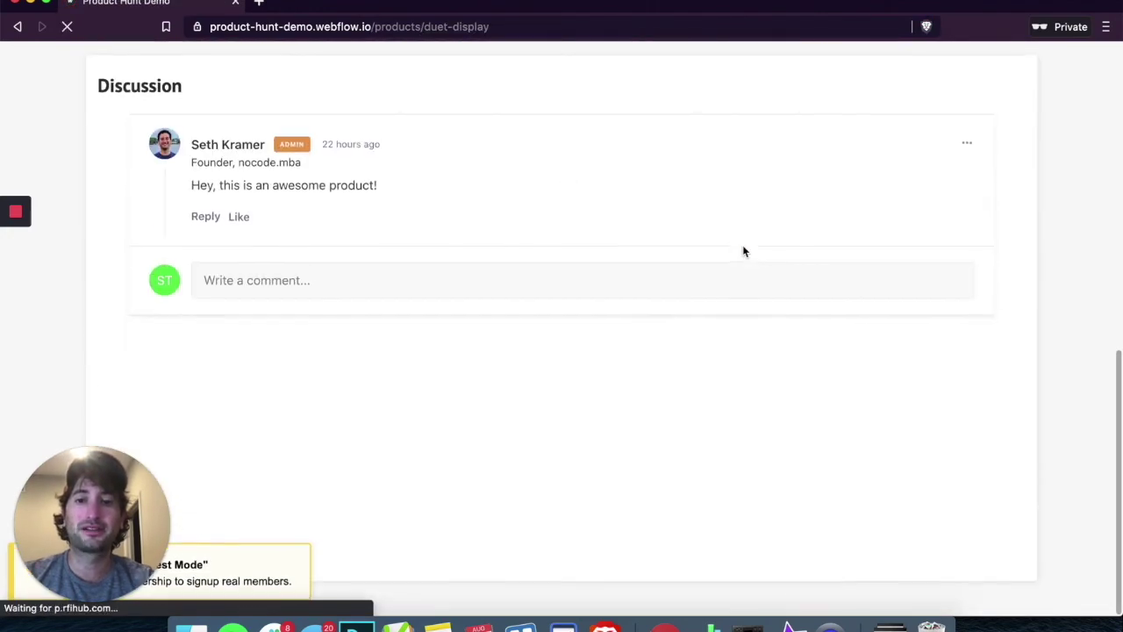
left_click(249, 287)
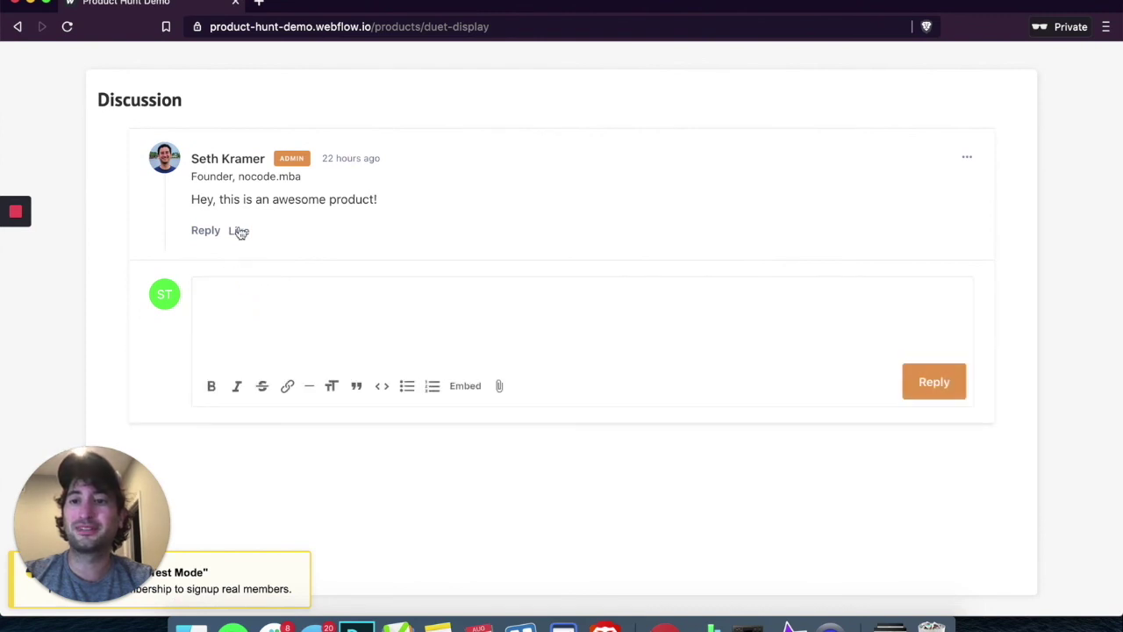
- Post 'I agree, this is really useful for any entrepreneur.', correcting the misspelled 'entrepreneur'
left_click(93, 163)
left_click(258, 301)
type("I agree, this is really useful for any entreprenuer.")
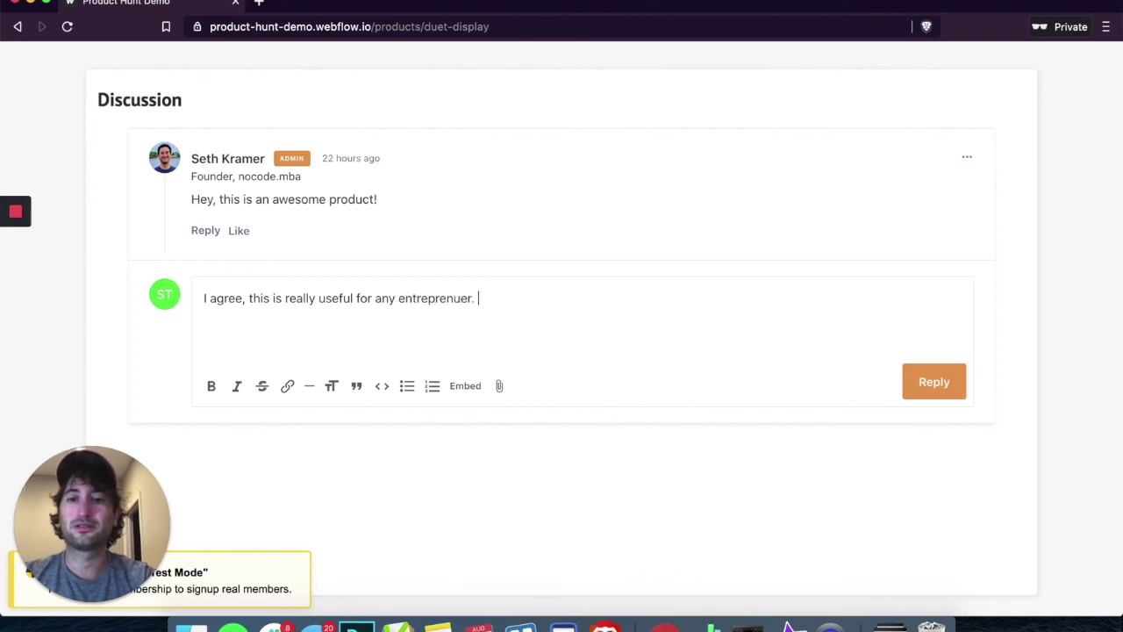
right_click(445, 300)
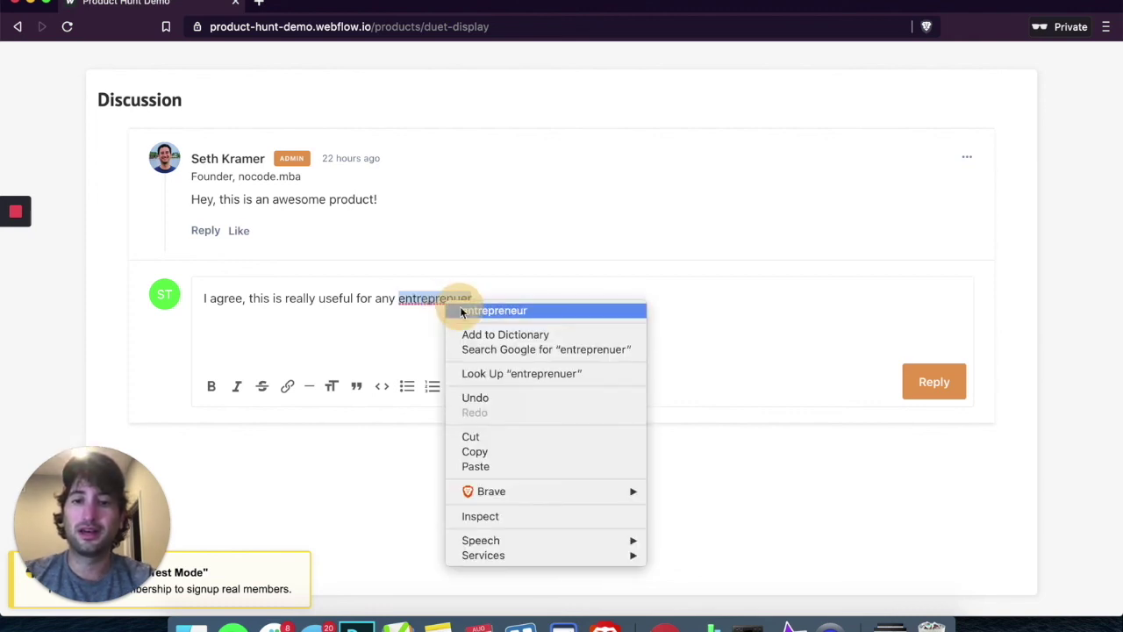
left_click(494, 310)
type(".")
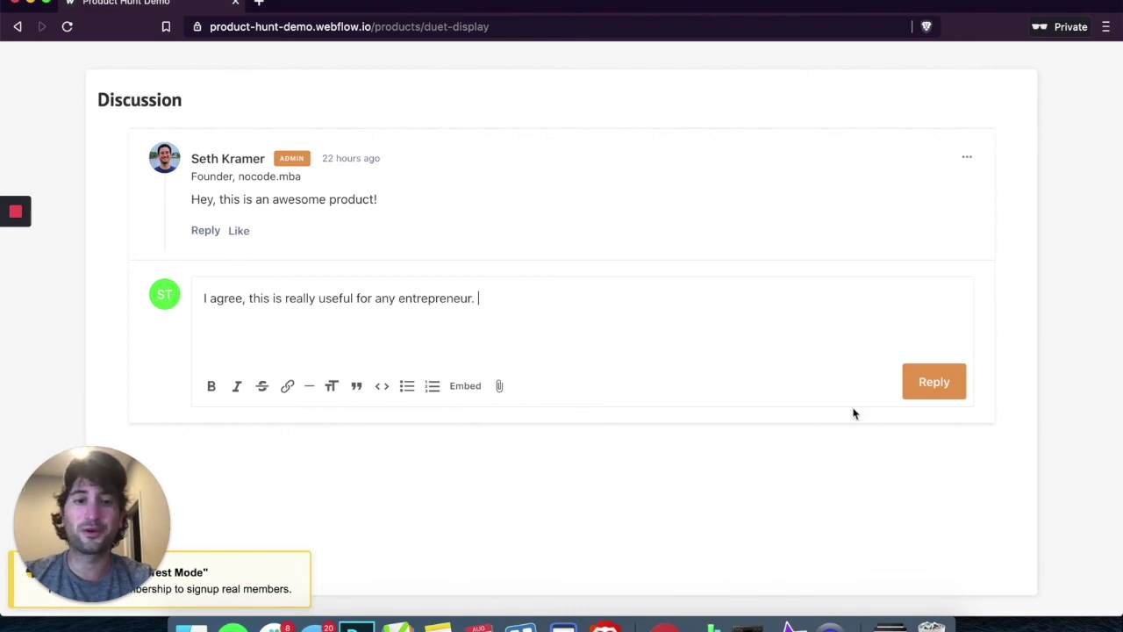
left_click(913, 393)
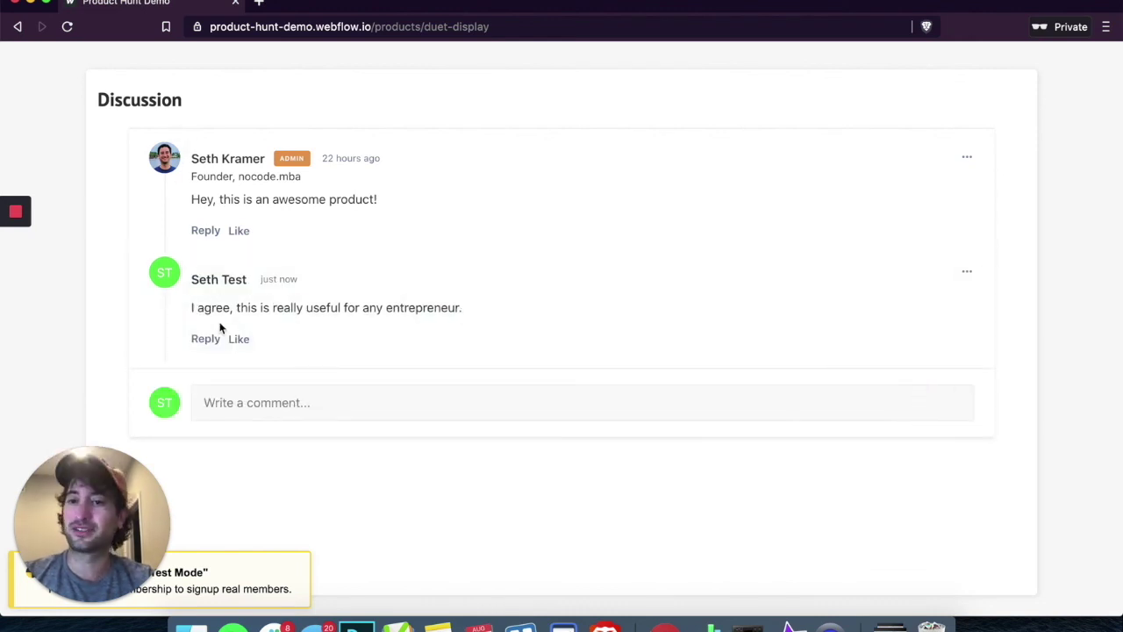
- Like the first comment, open a reply box beneath it, and scroll back to the header
left_click(236, 232)
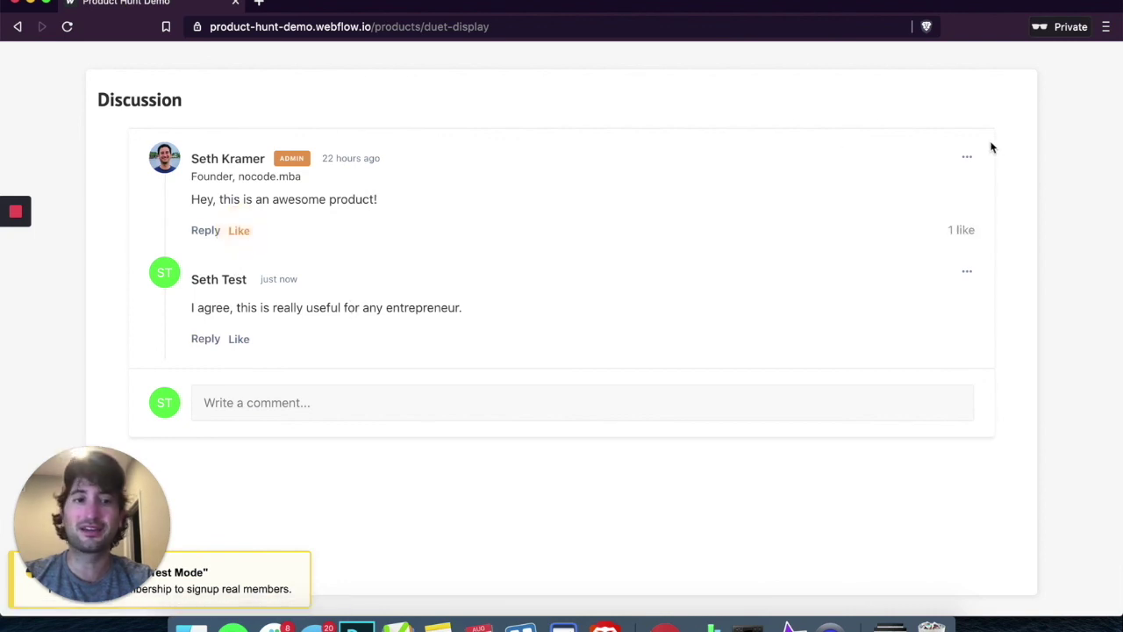
left_click(208, 232)
mouse_move(164, 158)
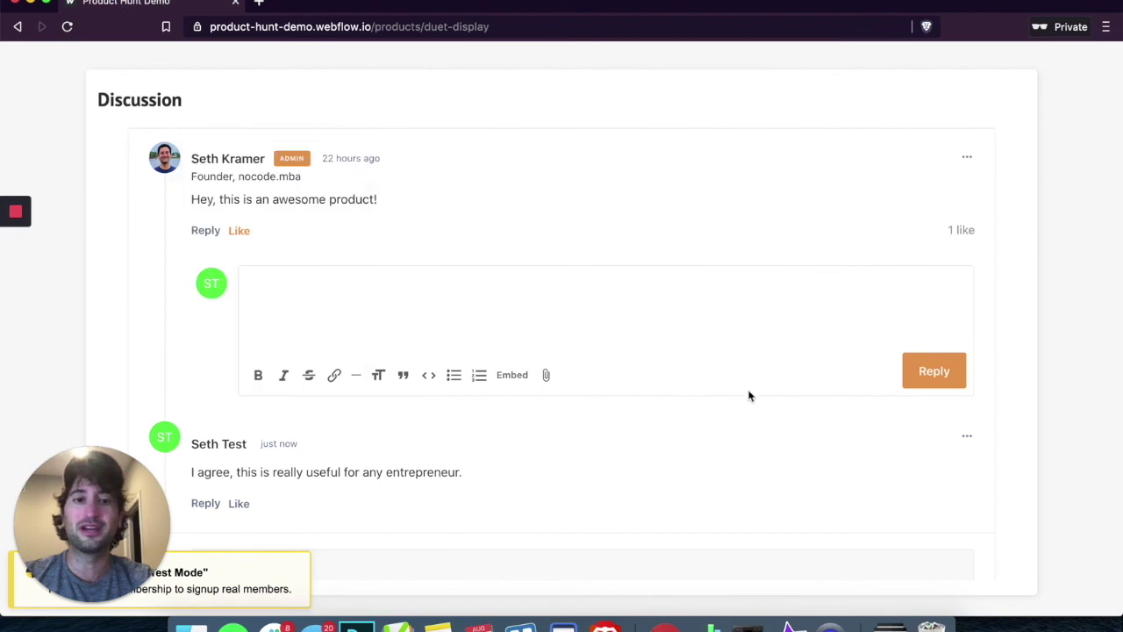
scroll(215, 307, "down", 2)
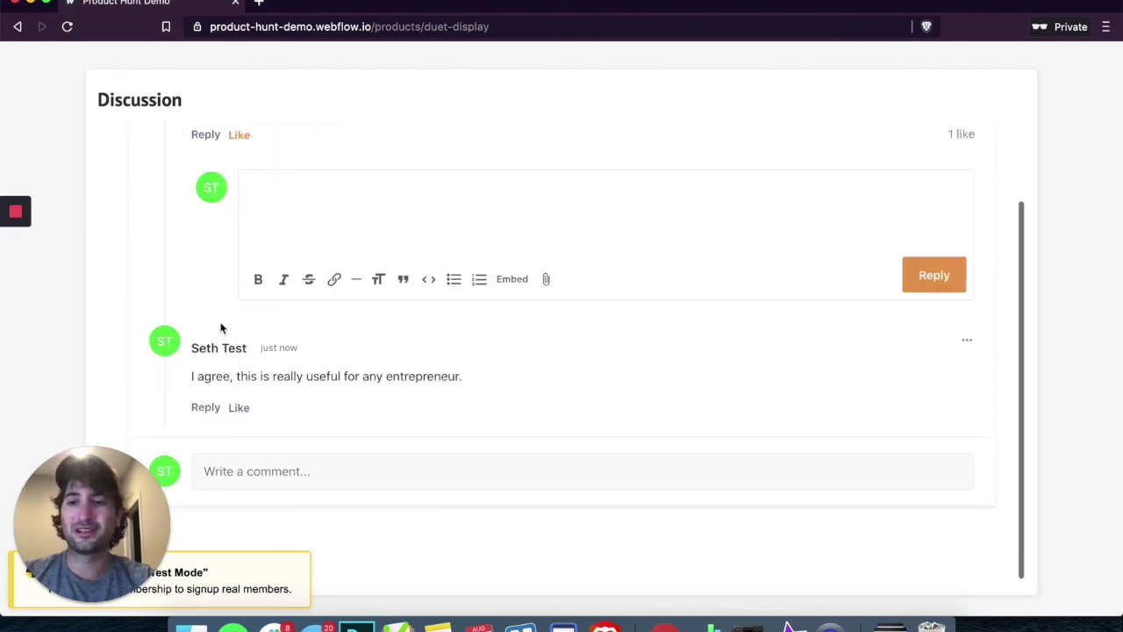
scroll(426, 346, "up", 2)
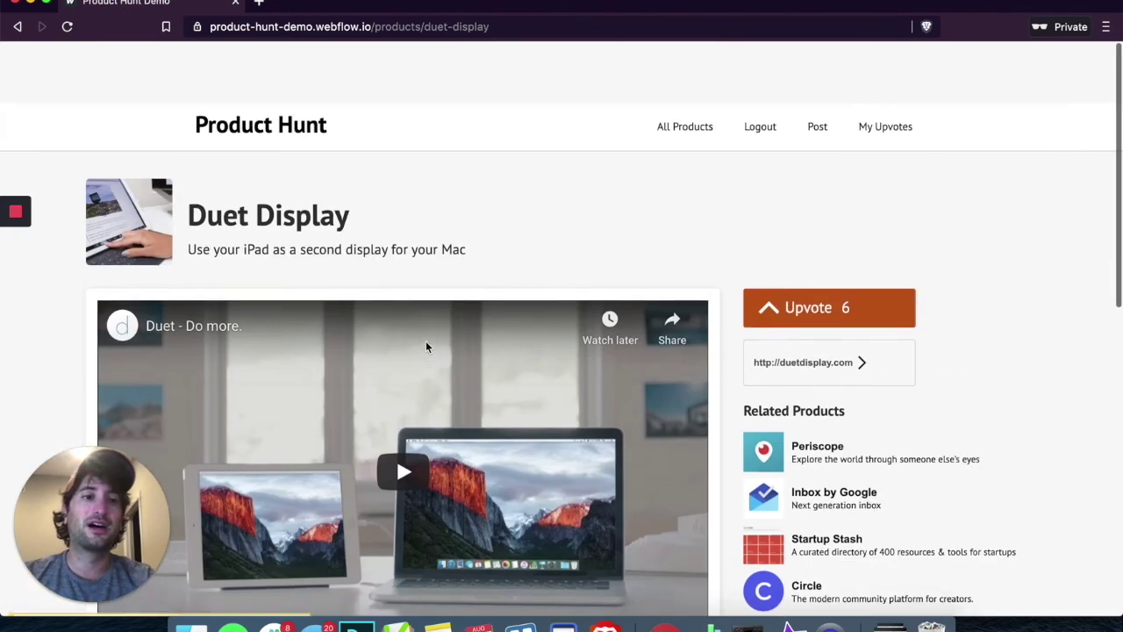